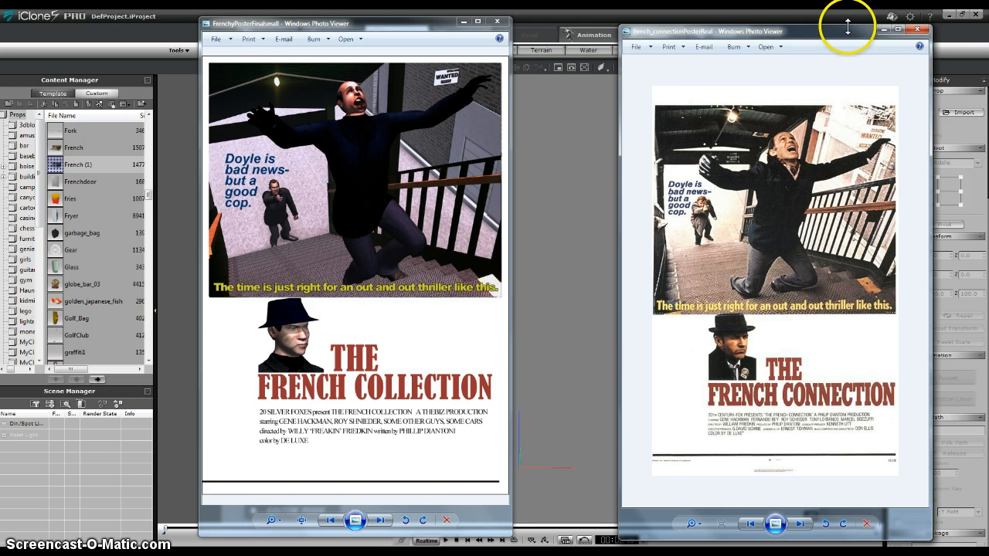
{"action": "left_click_drag", "start_coordinate": [847, 26], "coordinate": [843, 9]}
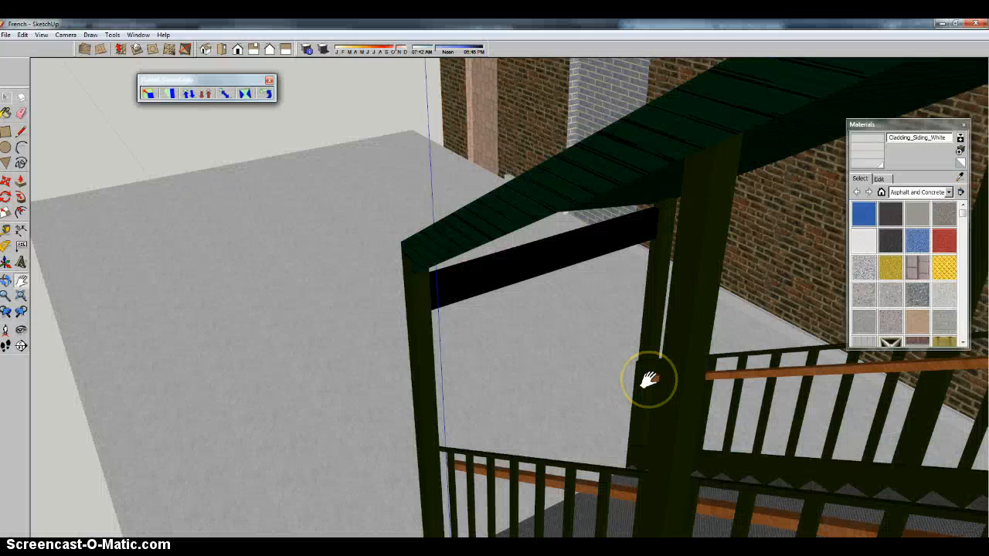
Switch to SketchUp and examine the covered staircase, its railings and roof, and the adjoining brick wall from several outside angles.
{"action": "key", "text": "o"}
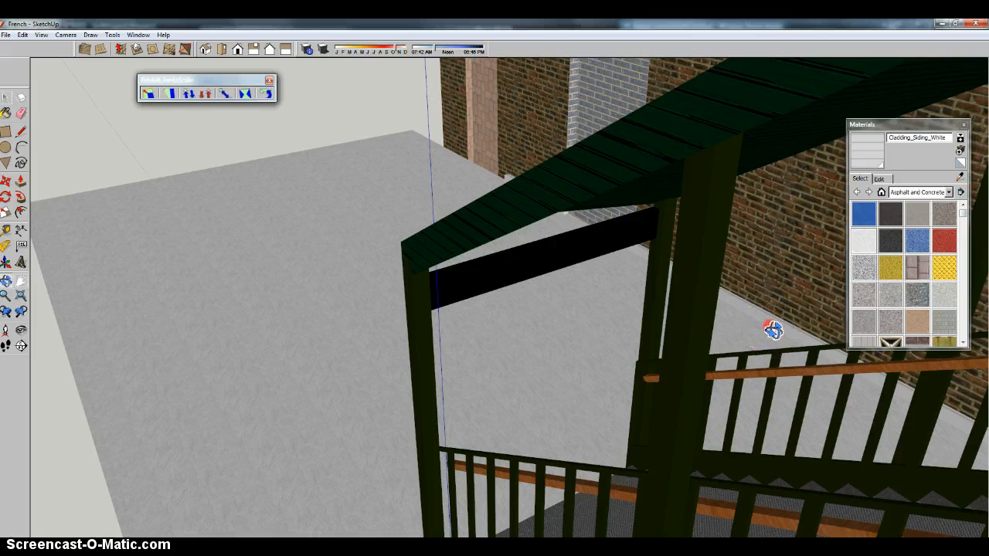
{"action": "left_click_drag", "start_coordinate": [773, 331], "coordinate": [731, 332]}
{"action": "middle_click_drag", "start_coordinate": [731, 332], "coordinate": [645, 350]}
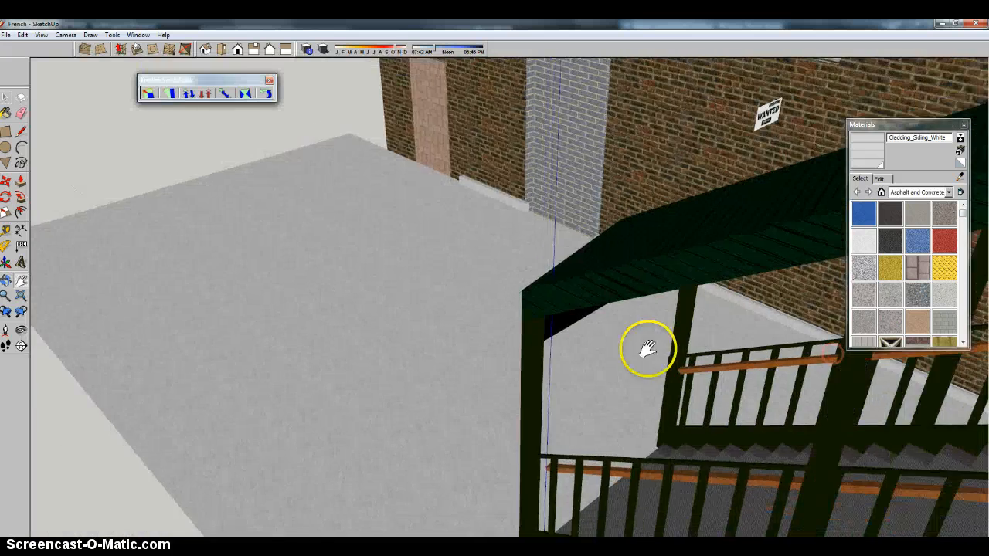
{"action": "scroll", "coordinate": [578, 363], "scroll_direction": "down", "scroll_amount": 3}
{"action": "scroll", "coordinate": [601, 390], "scroll_direction": "down", "scroll_amount": 3}
{"action": "middle_click_drag", "start_coordinate": [600, 391], "coordinate": [896, 391]}
{"action": "scroll", "coordinate": [417, 384], "scroll_direction": "up", "scroll_amount": 4}
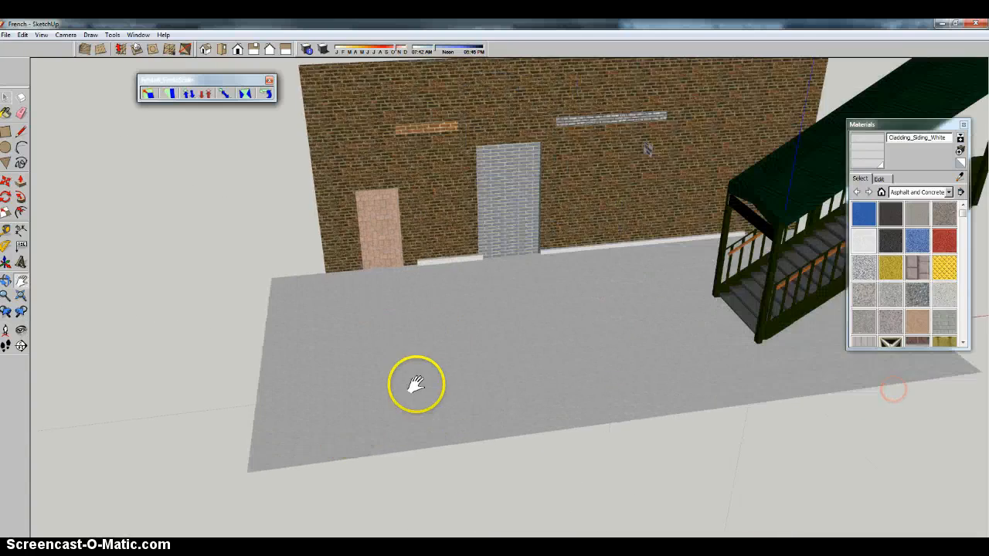
{"action": "scroll", "coordinate": [702, 335], "scroll_direction": "up", "scroll_amount": 5}
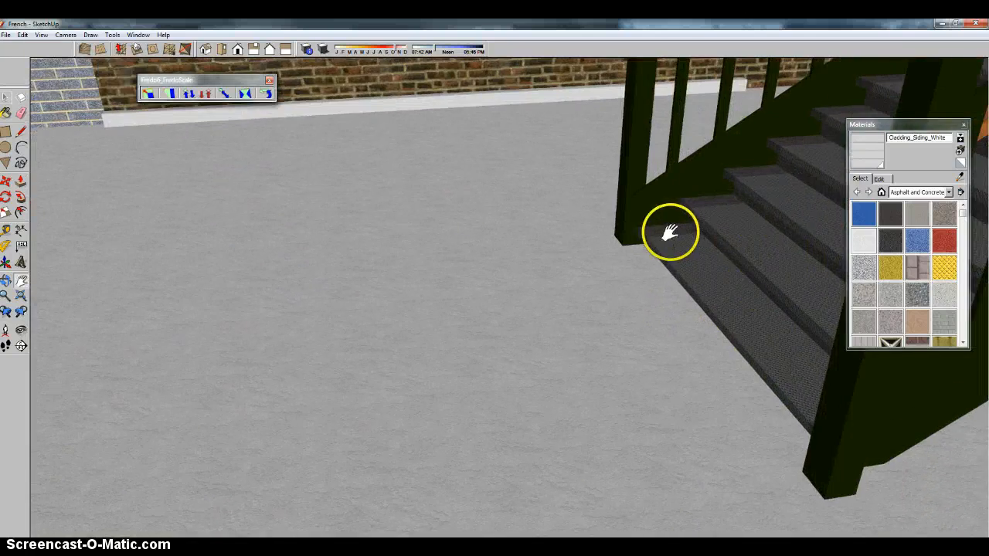
{"action": "scroll", "coordinate": [695, 232], "scroll_direction": "up", "scroll_amount": 2}
{"action": "mouse_move", "coordinate": [762, 329]}
{"action": "middle_mouse_down"}
{"action": "mouse_move", "coordinate": [397, 327]}
{"action": "mouse_move", "coordinate": [460, 320]}
{"action": "middle_mouse_up"}
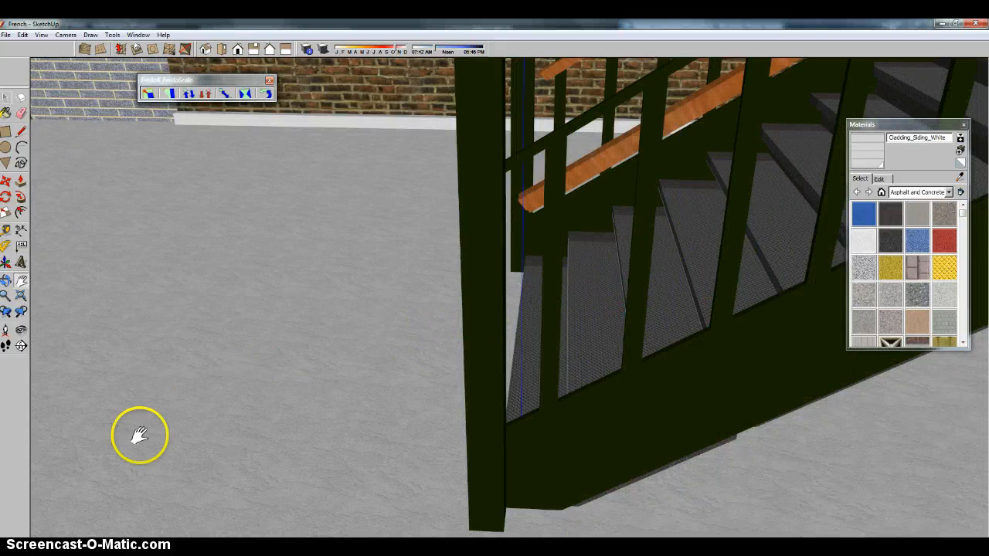
{"action": "scroll", "coordinate": [186, 398], "scroll_direction": "down", "scroll_amount": 3}
{"action": "scroll", "coordinate": [193, 404], "scroll_direction": "down", "scroll_amount": 2}
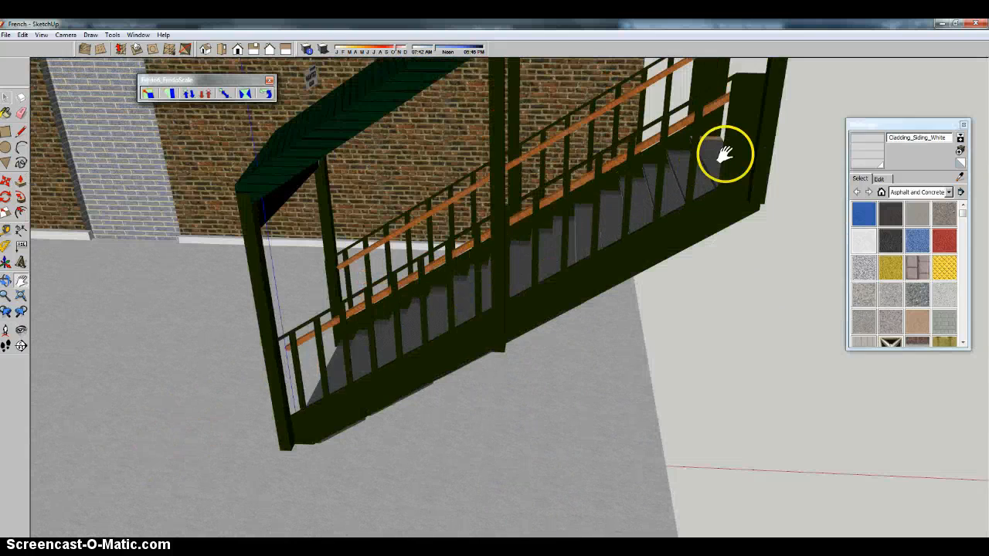
{"action": "mouse_move", "coordinate": [260, 315]}
{"action": "middle_mouse_down"}
{"action": "mouse_move", "coordinate": [690, 270]}
{"action": "mouse_move", "coordinate": [486, 235]}
{"action": "middle_mouse_up"}
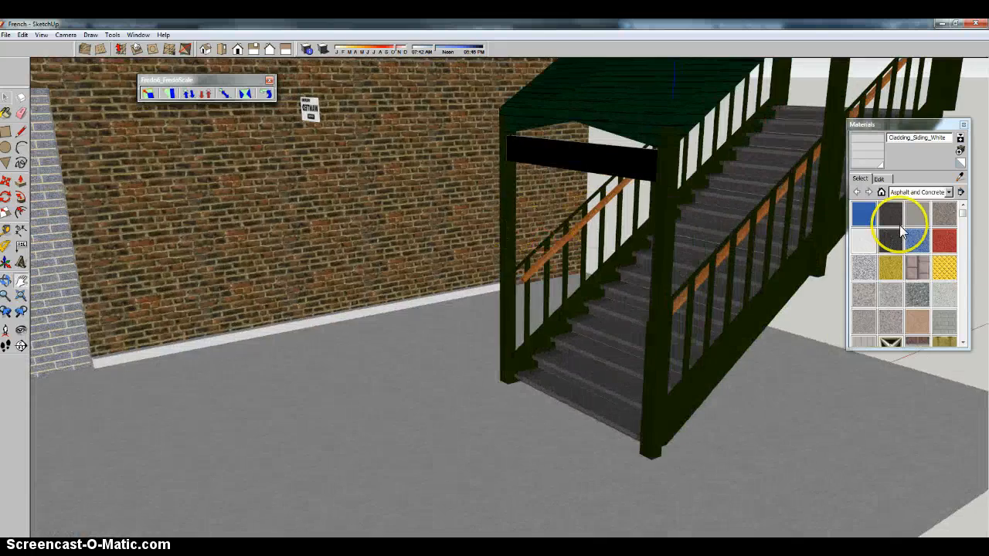
{"action": "mouse_move", "coordinate": [692, 264]}
{"action": "middle_mouse_down"}
{"action": "mouse_move", "coordinate": [659, 264]}
{"action": "mouse_move", "coordinate": [309, 410]}
{"action": "mouse_move", "coordinate": [461, 264]}
{"action": "middle_mouse_up"}
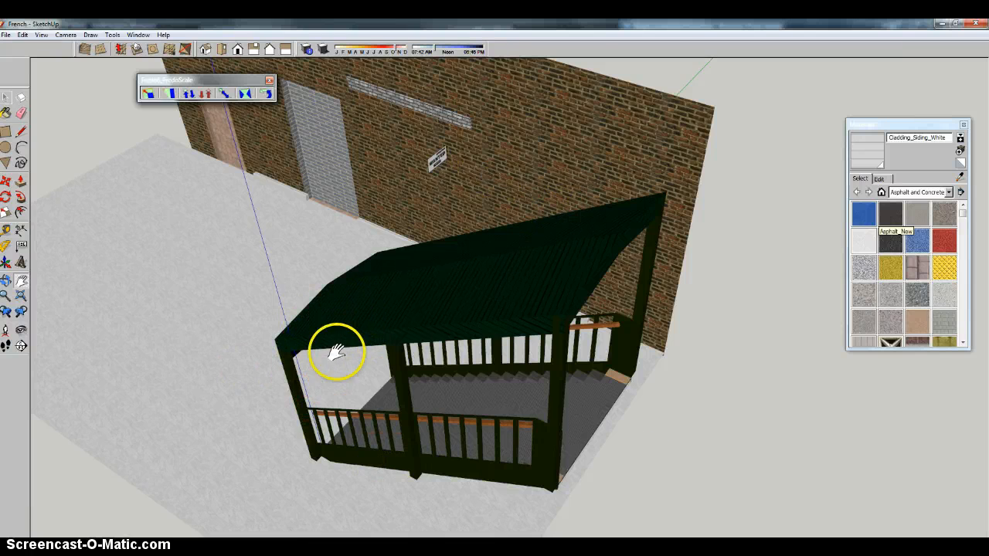
{"action": "mouse_move", "coordinate": [336, 352]}
{"action": "middle_mouse_down"}
{"action": "mouse_move", "coordinate": [521, 269]}
{"action": "mouse_move", "coordinate": [376, 210]}
{"action": "mouse_move", "coordinate": [294, 232]}
{"action": "middle_mouse_up"}
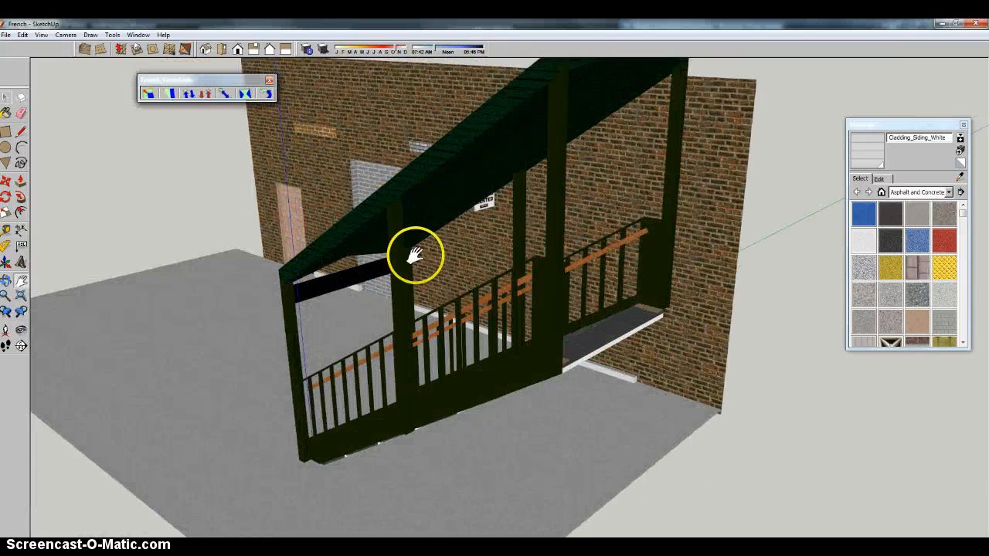
{"action": "mouse_move", "coordinate": [415, 255]}
{"action": "middle_mouse_down"}
{"action": "mouse_move", "coordinate": [413, 325]}
{"action": "mouse_move", "coordinate": [404, 302]}
{"action": "mouse_move", "coordinate": [515, 252]}
{"action": "middle_mouse_up"}
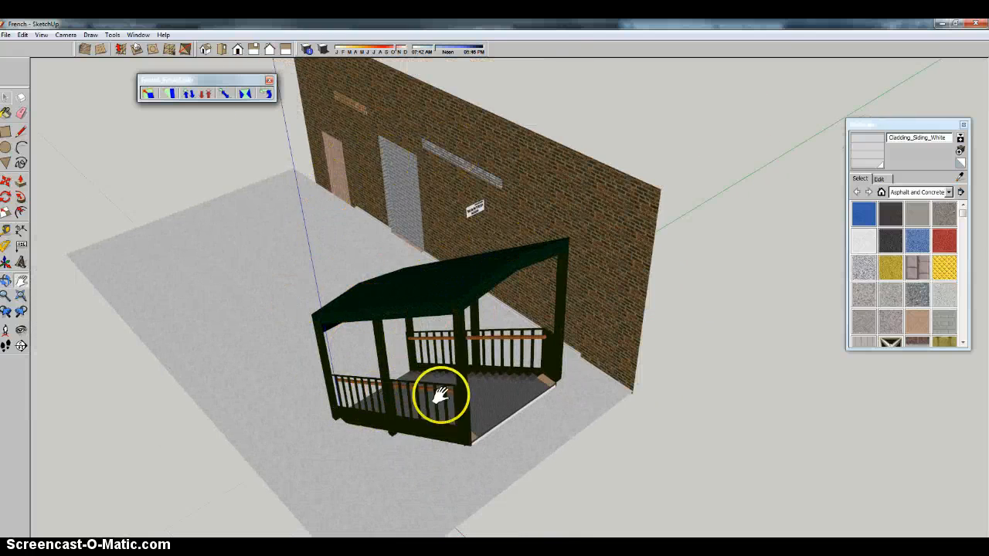
Examine the staircase from the top landing looking down the steps, then the brick wall and doorways from outside.
{"action": "scroll", "coordinate": [440, 395], "scroll_direction": "up", "scroll_amount": 10}
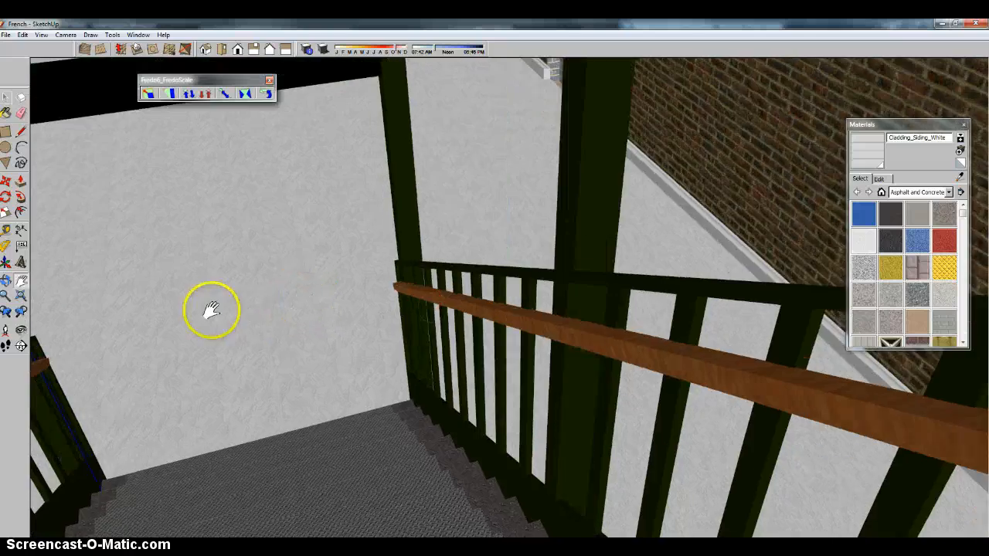
{"action": "mouse_move", "coordinate": [212, 310]}
{"action": "middle_mouse_down"}
{"action": "mouse_move", "coordinate": [311, 273]}
{"action": "mouse_move", "coordinate": [278, 274]}
{"action": "mouse_move", "coordinate": [481, 257]}
{"action": "mouse_move", "coordinate": [347, 267]}
{"action": "middle_mouse_up"}
{"action": "left_click_drag", "start_coordinate": [518, 214], "coordinate": [99, 270]}
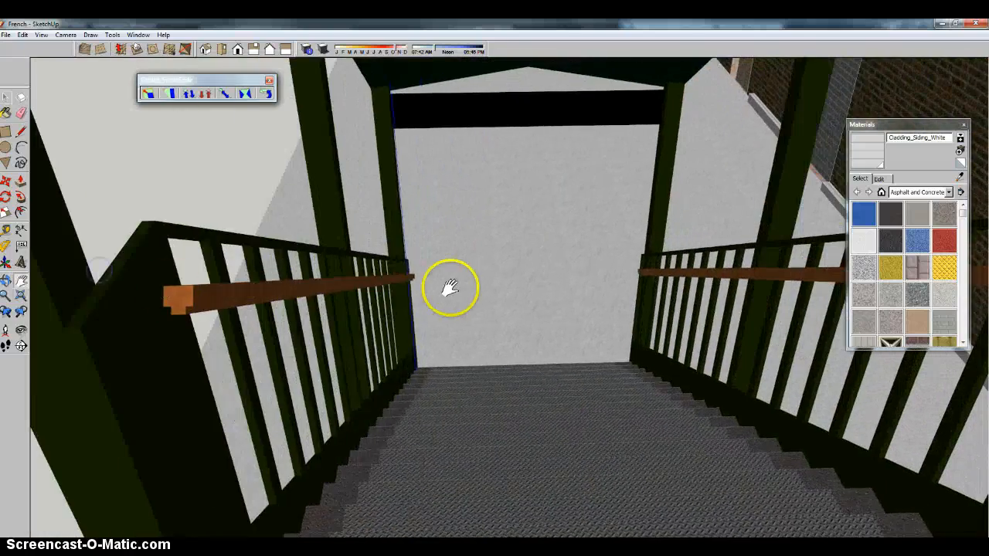
{"action": "mouse_move", "coordinate": [449, 288]}
{"action": "middle_mouse_down"}
{"action": "mouse_move", "coordinate": [563, 282]}
{"action": "mouse_move", "coordinate": [446, 271]}
{"action": "mouse_move", "coordinate": [272, 293]}
{"action": "mouse_move", "coordinate": [351, 323]}
{"action": "middle_mouse_up"}
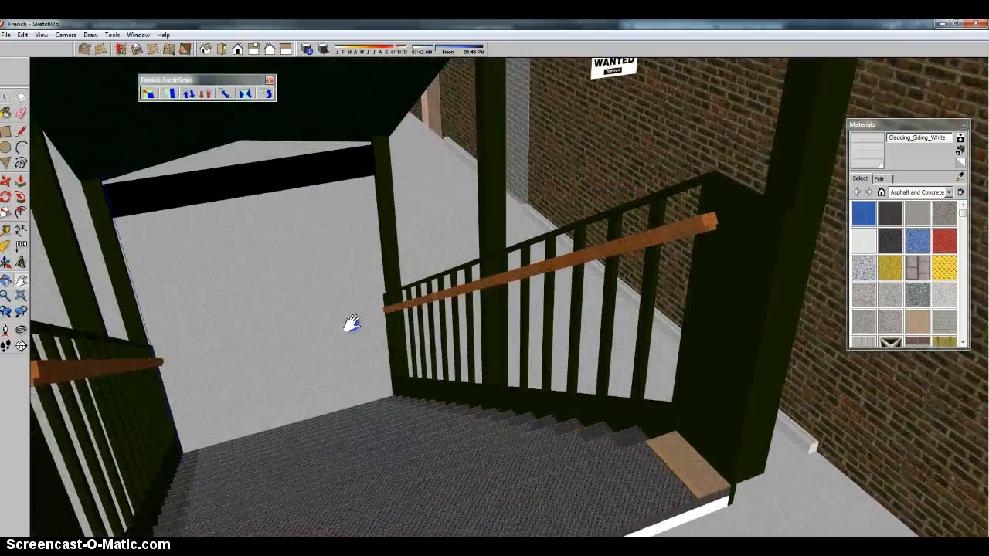
{"action": "left_click_drag", "start_coordinate": [351, 323], "coordinate": [366, 331]}
{"action": "scroll", "coordinate": [369, 325], "scroll_direction": "up", "scroll_amount": 2}
{"action": "left_click_drag", "start_coordinate": [393, 285], "coordinate": [407, 267]}
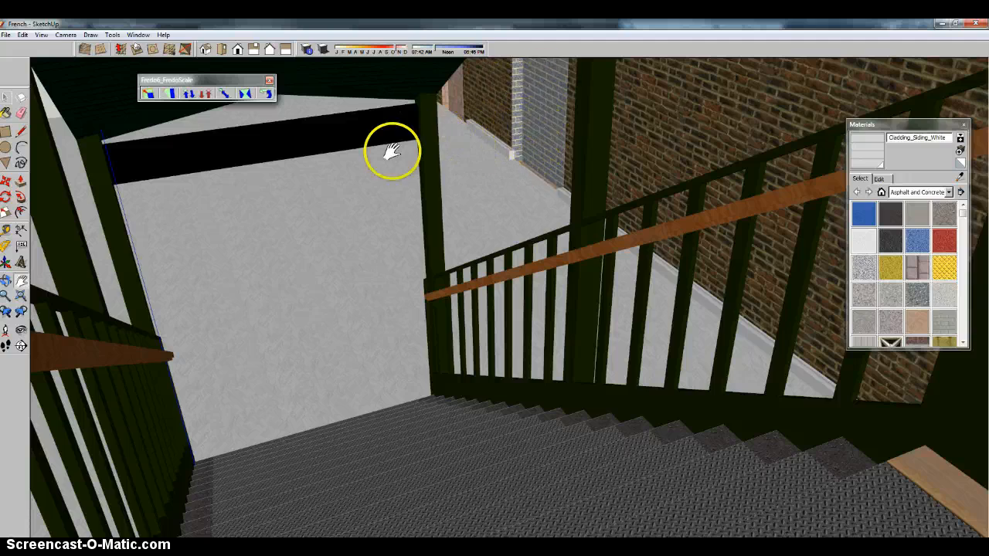
{"action": "middle_click_drag", "start_coordinate": [392, 150], "coordinate": [878, 287]}
{"action": "scroll", "coordinate": [482, 271], "scroll_direction": "down", "scroll_amount": 4}
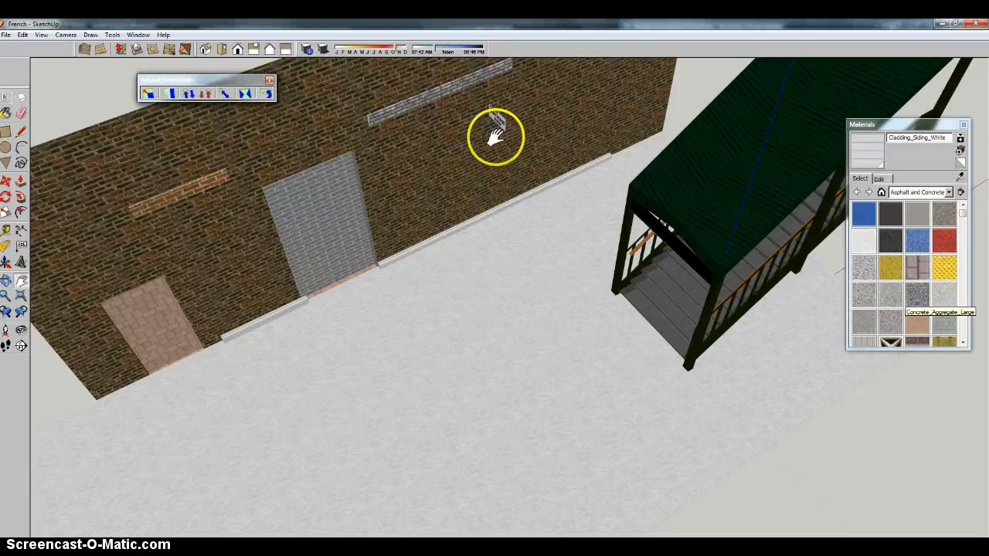
{"action": "middle_click_drag", "start_coordinate": [702, 253], "coordinate": [501, 256]}
{"action": "scroll", "coordinate": [466, 289], "scroll_direction": "down", "scroll_amount": 5}
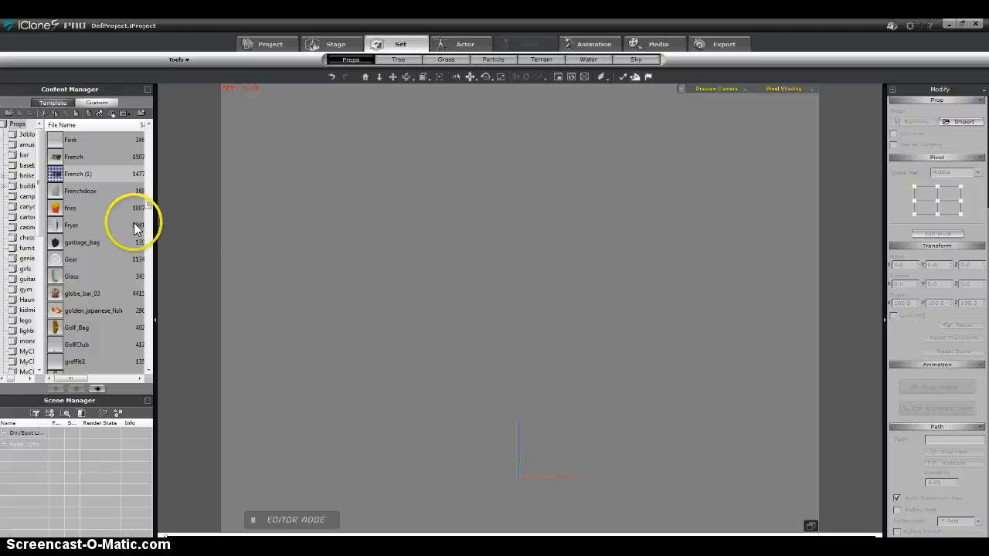
Switch to iClone and load the custom prop French (1) into the empty scene.
{"action": "double_click", "coordinate": [74, 174]}
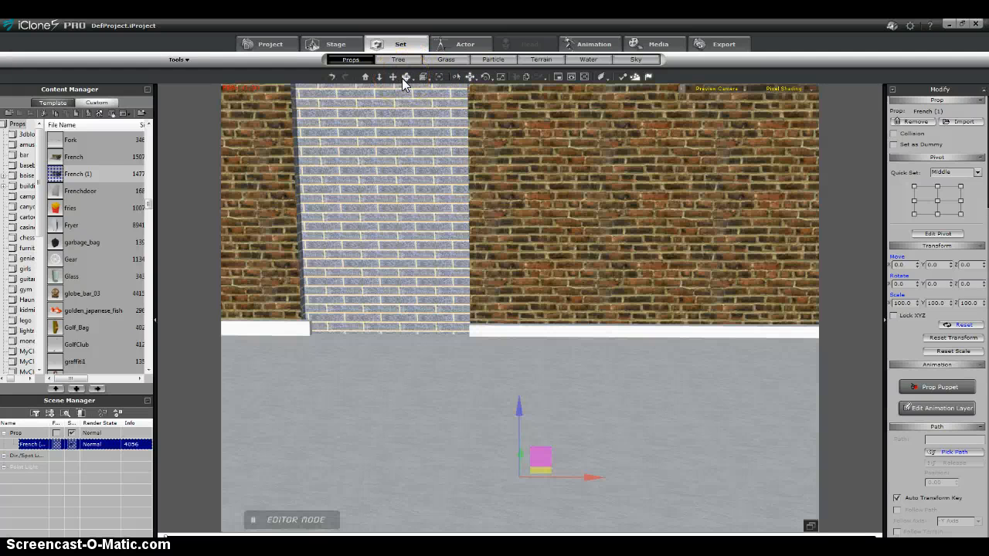
{"action": "left_click", "coordinate": [406, 78]}
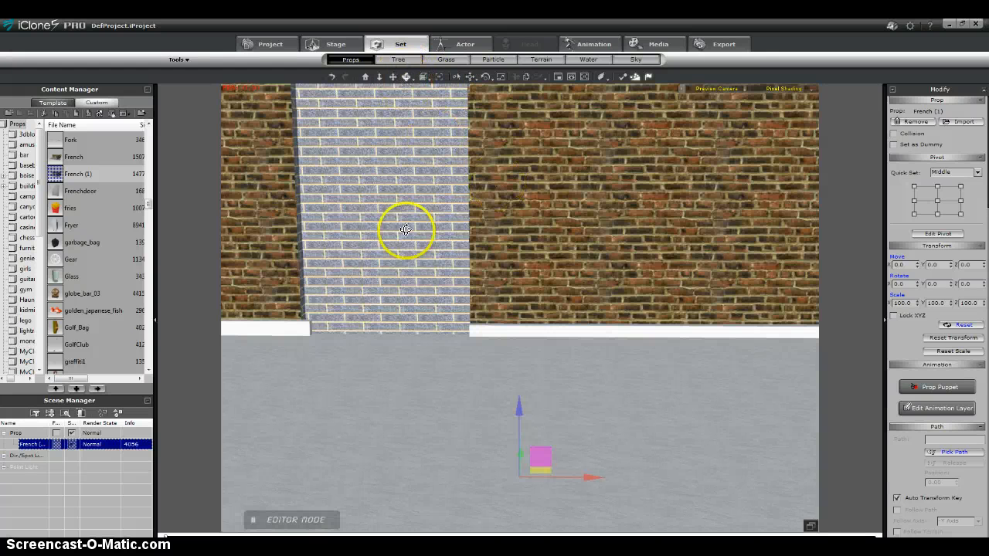
{"action": "left_click_drag", "start_coordinate": [404, 229], "coordinate": [418, 355]}
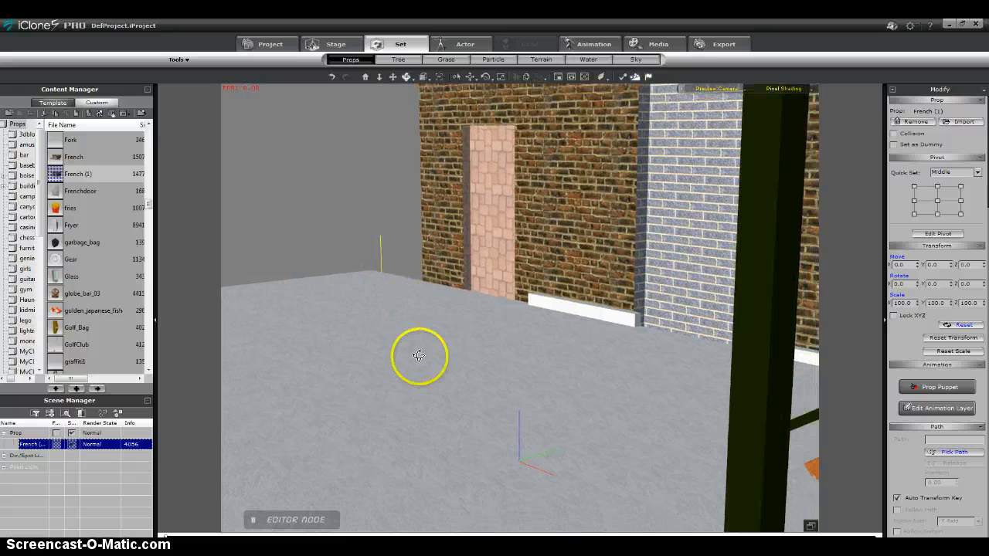
{"action": "left_click", "coordinate": [365, 77]}
{"action": "left_click_drag", "start_coordinate": [595, 253], "coordinate": [586, 351]}
{"action": "scroll", "coordinate": [565, 354], "scroll_direction": "up", "scroll_amount": 1}
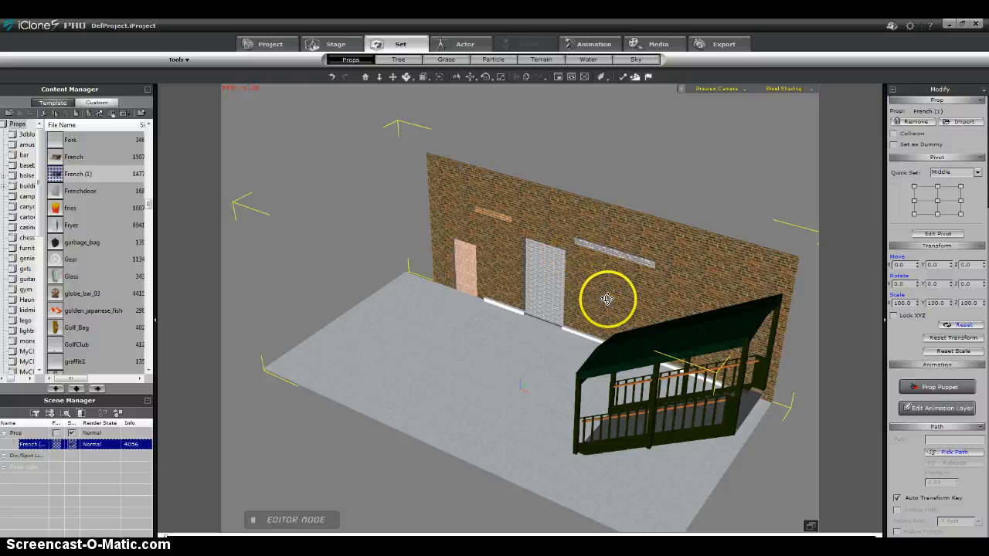
{"action": "left_click_drag", "start_coordinate": [610, 296], "coordinate": [582, 170]}
{"action": "left_click_drag", "start_coordinate": [719, 372], "coordinate": [724, 347]}
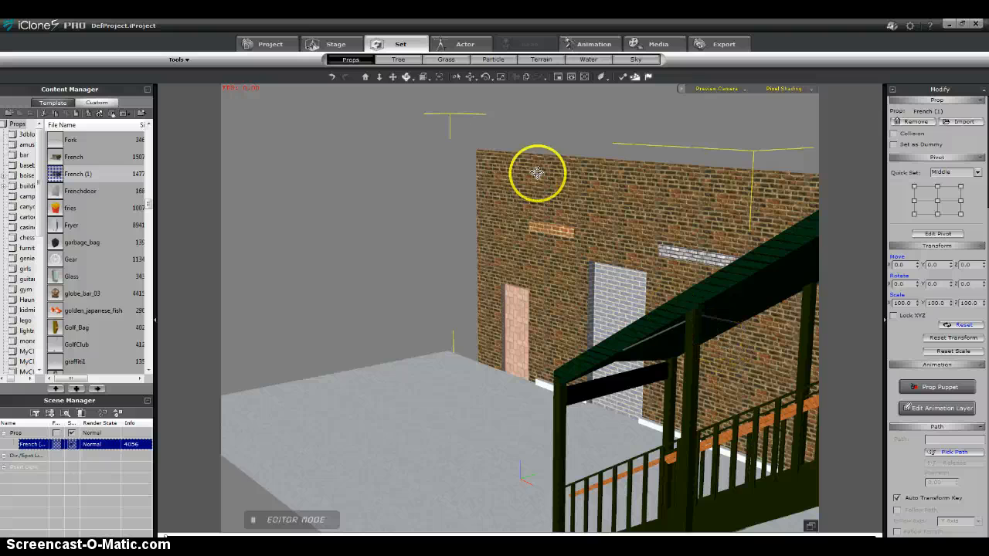
Frame the preview camera from the top of the stairs, looking down the steps with the railing and brick wall in view.
{"action": "left_click", "coordinate": [393, 76]}
{"action": "left_click_drag", "start_coordinate": [684, 282], "coordinate": [461, 238]}
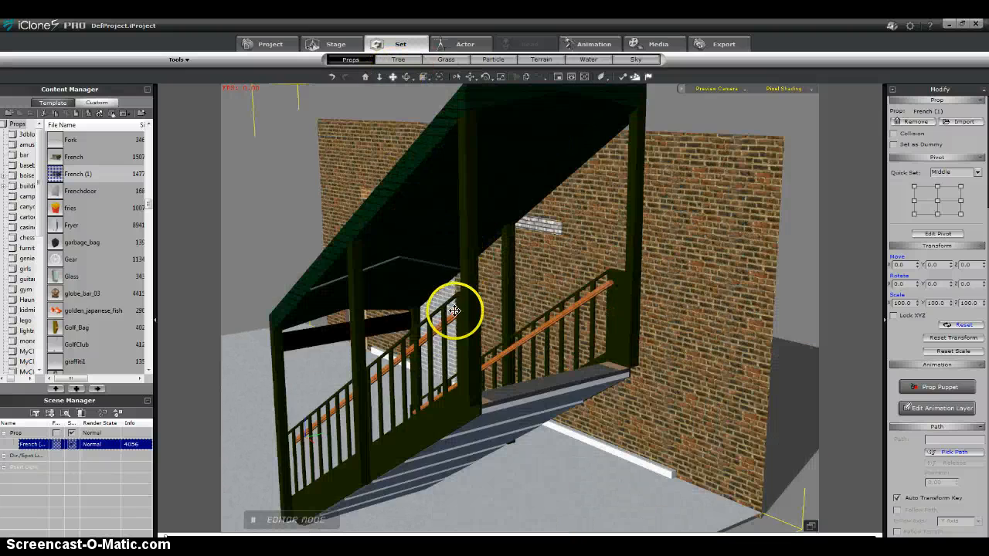
{"action": "scroll", "coordinate": [453, 310], "scroll_direction": "up", "scroll_amount": 3}
{"action": "scroll", "coordinate": [497, 329], "scroll_direction": "up", "scroll_amount": 6}
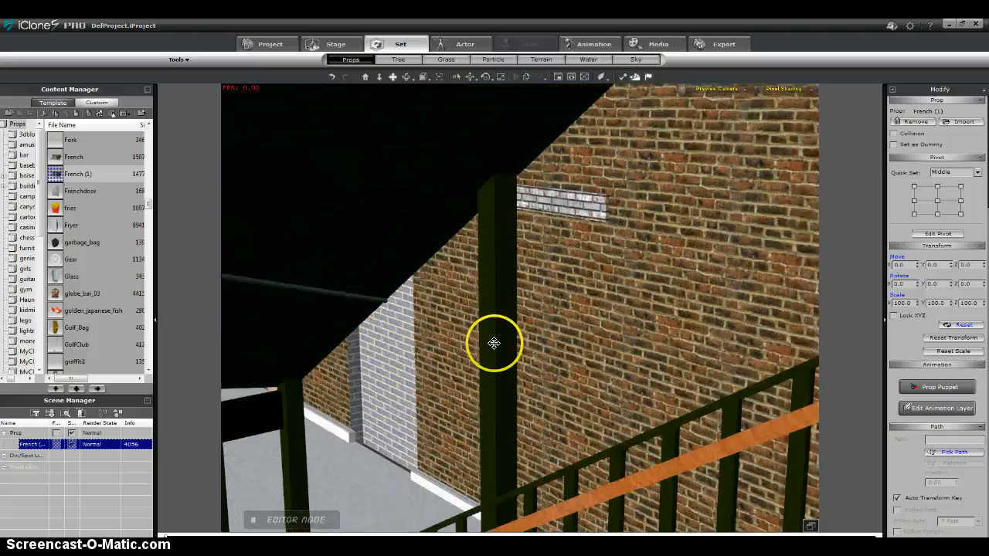
{"action": "left_click_drag", "start_coordinate": [493, 342], "coordinate": [457, 95]}
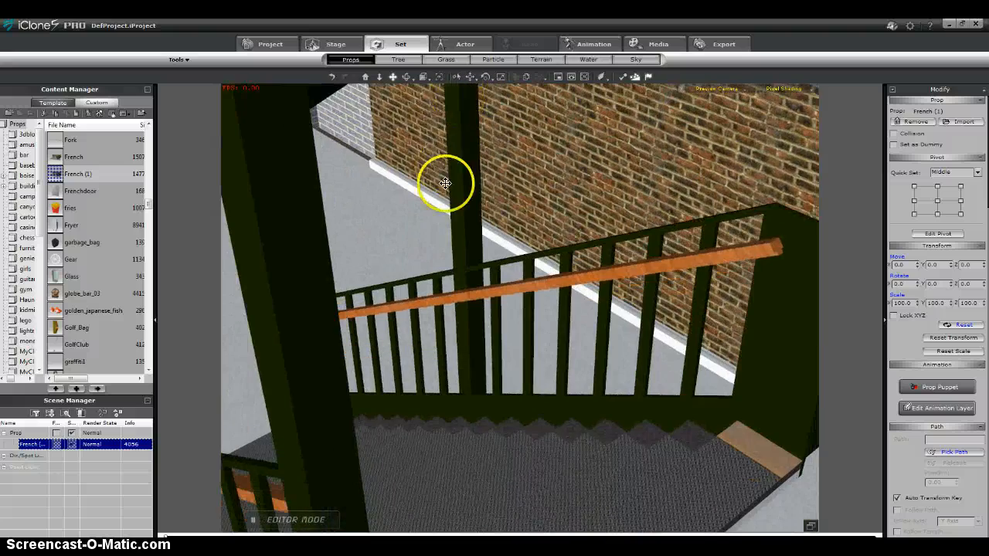
{"action": "left_click_drag", "start_coordinate": [441, 177], "coordinate": [426, 194]}
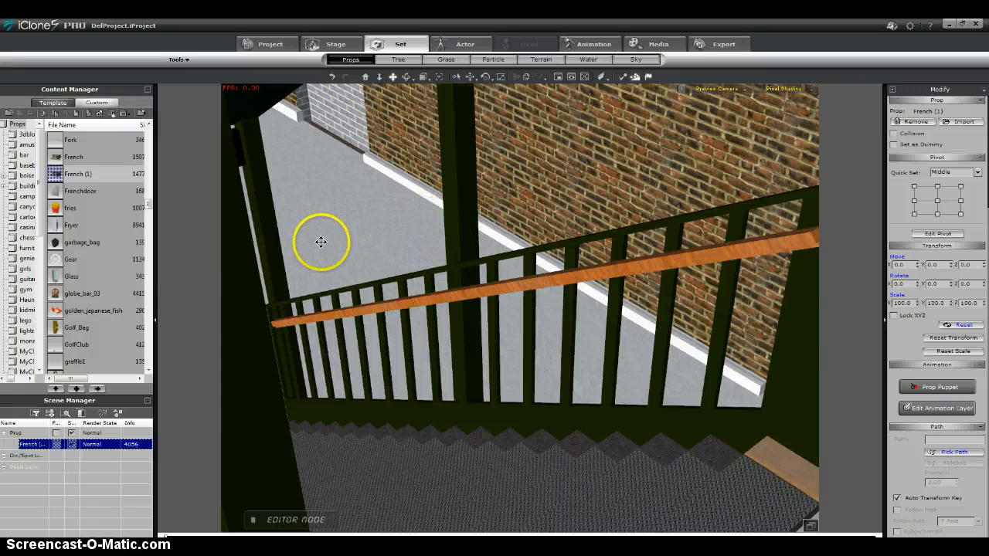
{"action": "left_click_drag", "start_coordinate": [325, 286], "coordinate": [446, 252]}
{"action": "right_click_drag", "start_coordinate": [550, 241], "coordinate": [557, 210]}
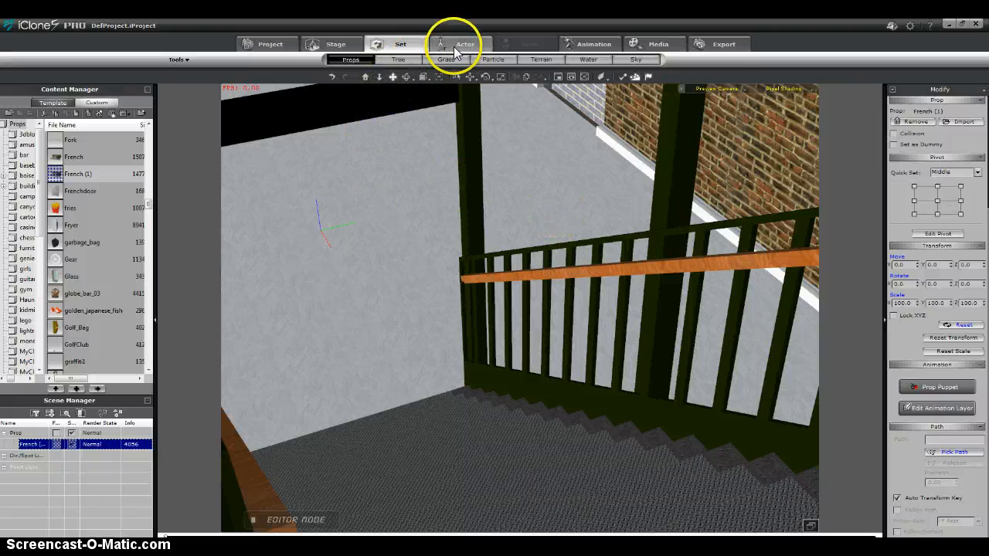
Add the custom character Feely to the scene as an avatar.
{"action": "left_click", "coordinate": [460, 45]}
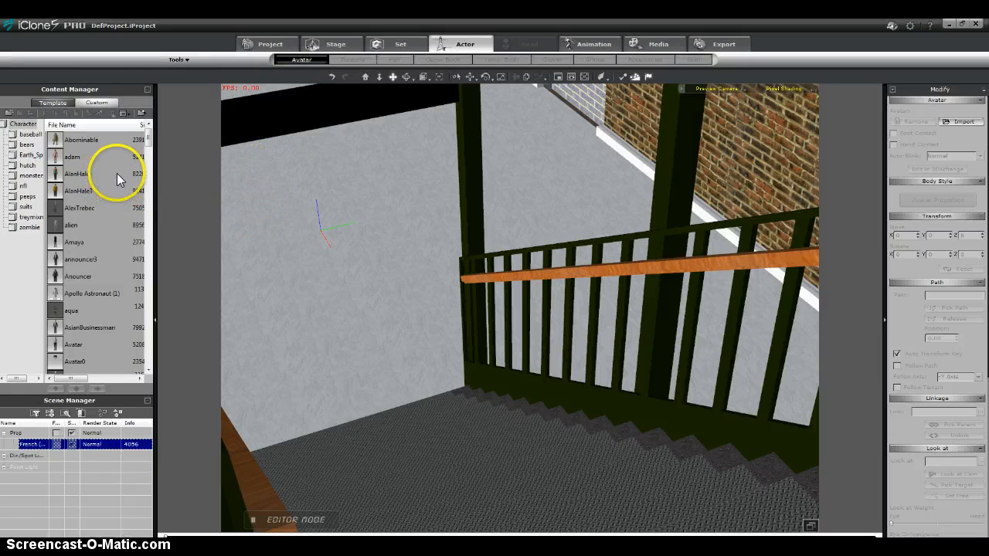
{"action": "left_click_drag", "start_coordinate": [148, 137], "coordinate": [142, 222]}
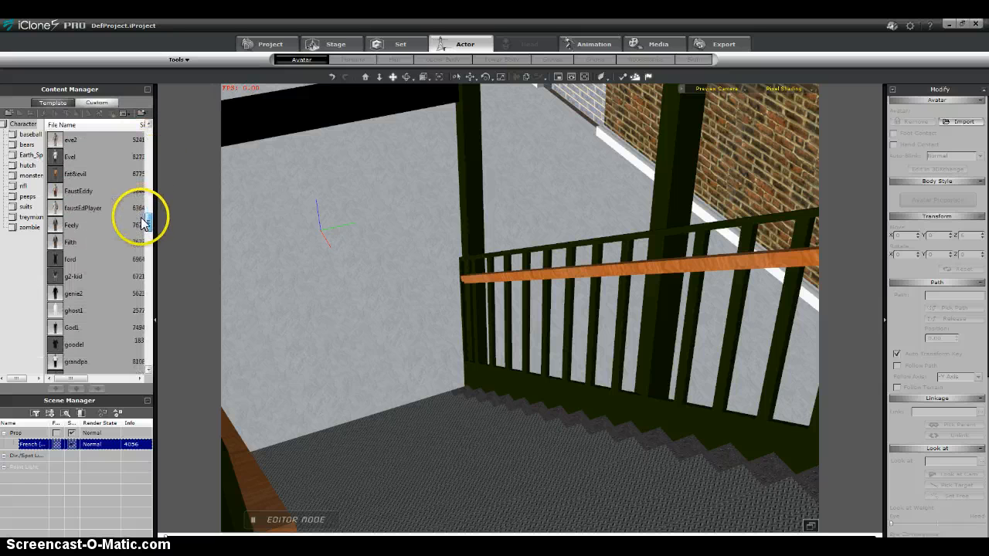
{"action": "left_click", "coordinate": [57, 224]}
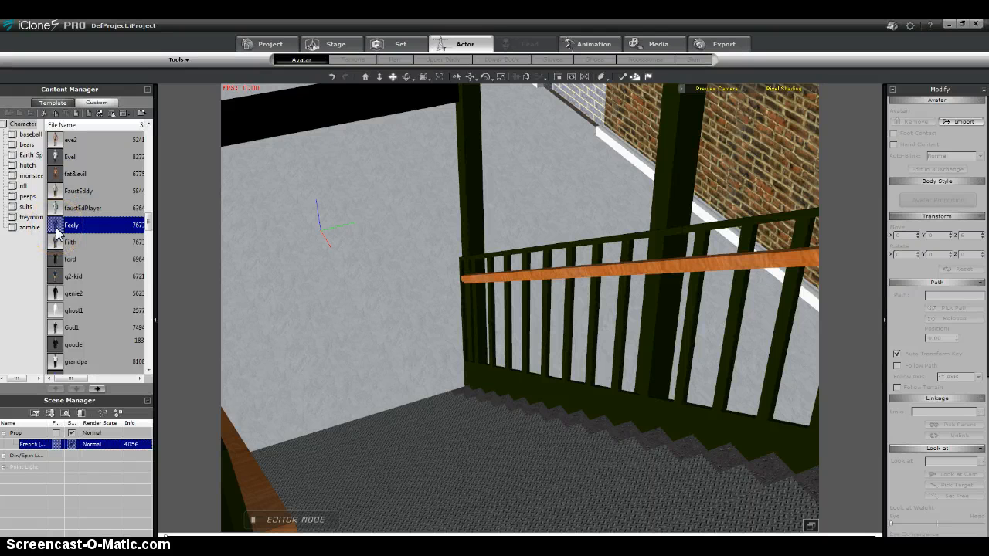
{"action": "double_click", "coordinate": [56, 229]}
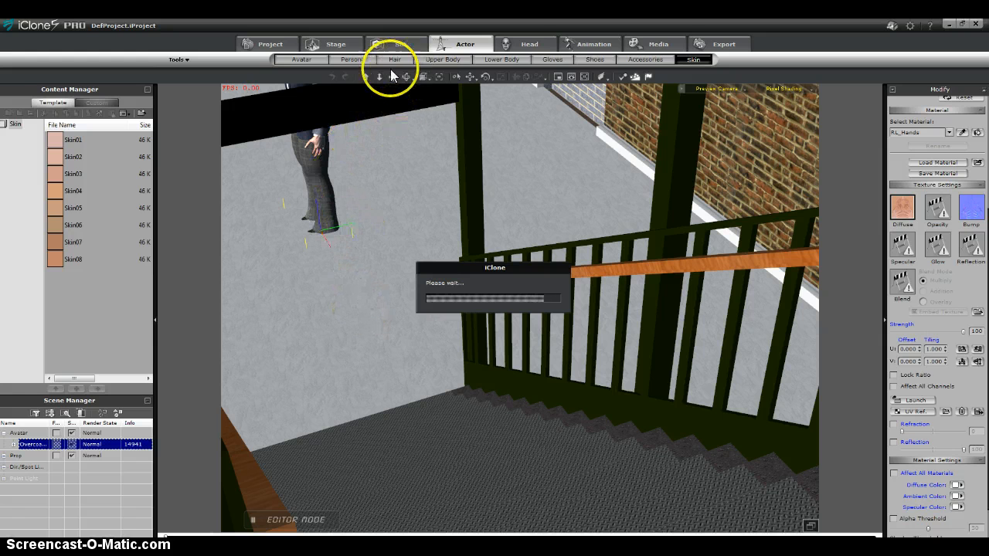
Move the avatar onto the staircase beside the wooden handrail and rotate it to face up the stairs toward the camera.
{"action": "left_click", "coordinate": [470, 77]}
{"action": "left_click_drag", "start_coordinate": [340, 263], "coordinate": [506, 506]}
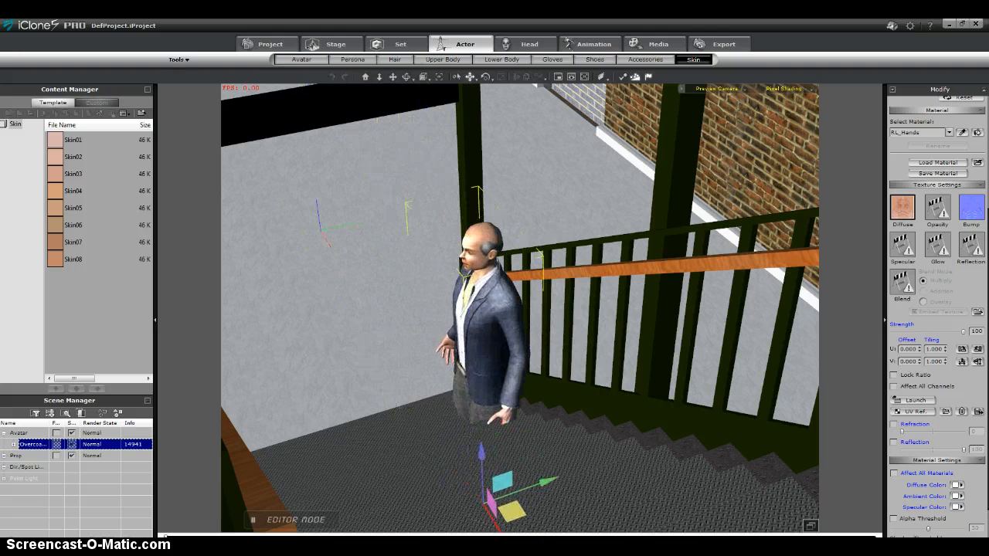
{"action": "left_click", "coordinate": [407, 78]}
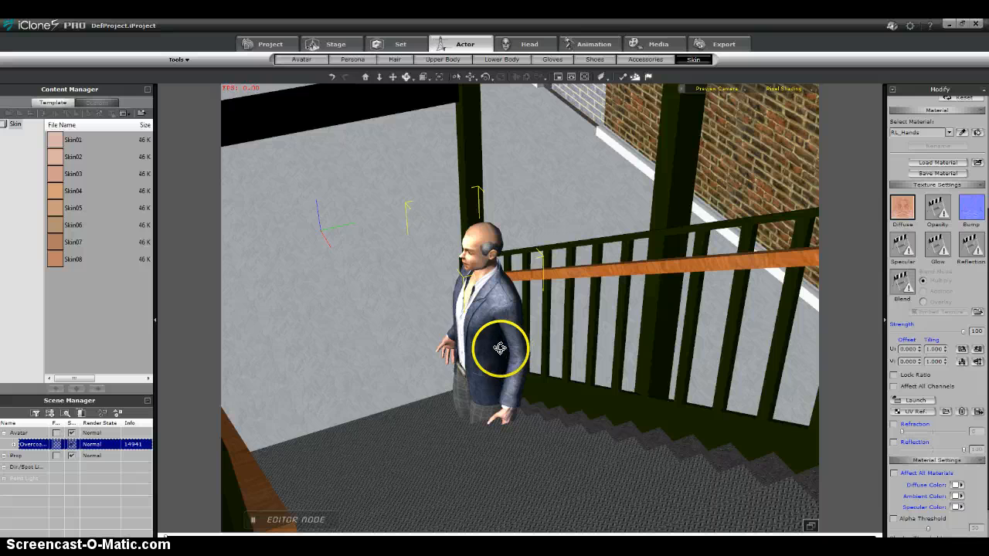
{"action": "left_click", "coordinate": [486, 77]}
{"action": "left_click_drag", "start_coordinate": [546, 514], "coordinate": [560, 470]}
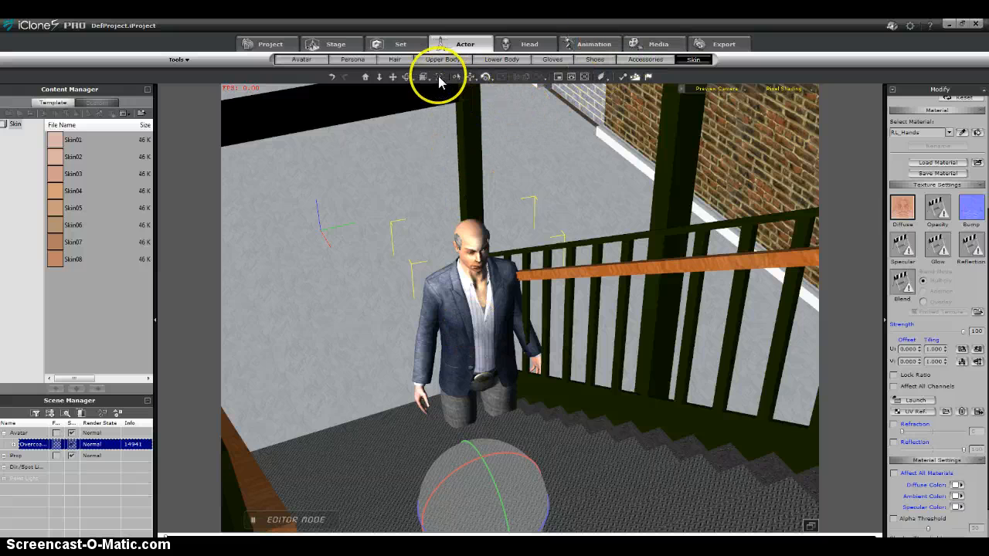
Adjust the vertical placement of the avatar's hair on the head and set the hair brightness to -37.
{"action": "left_click", "coordinate": [395, 60]}
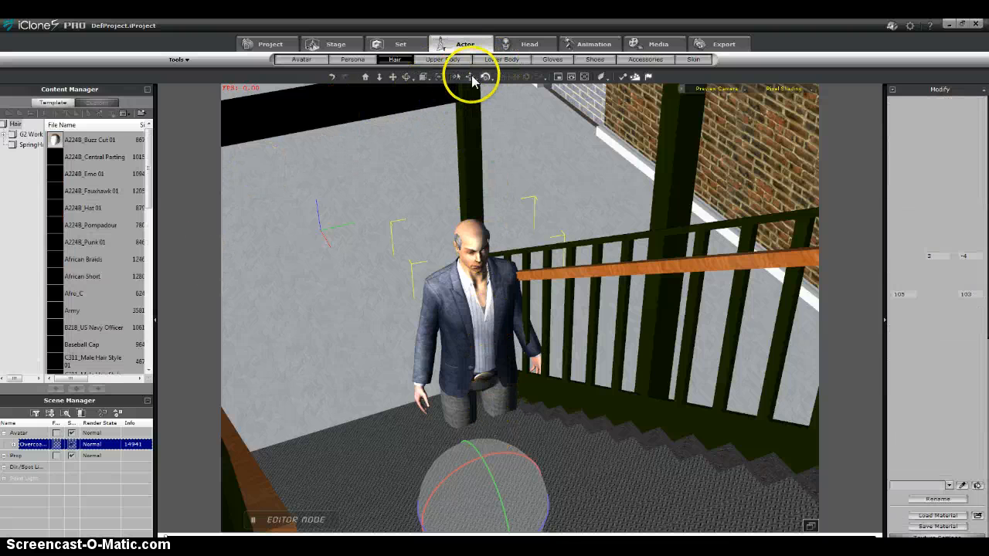
{"action": "left_click", "coordinate": [470, 77]}
{"action": "left_click_drag", "start_coordinate": [469, 194], "coordinate": [470, 185]}
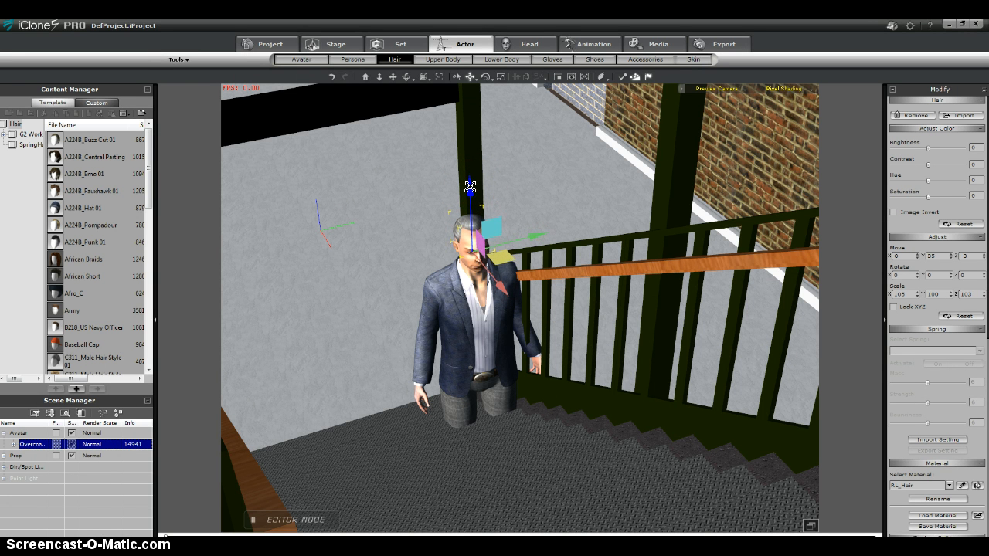
{"action": "left_click_drag", "start_coordinate": [470, 186], "coordinate": [469, 194]}
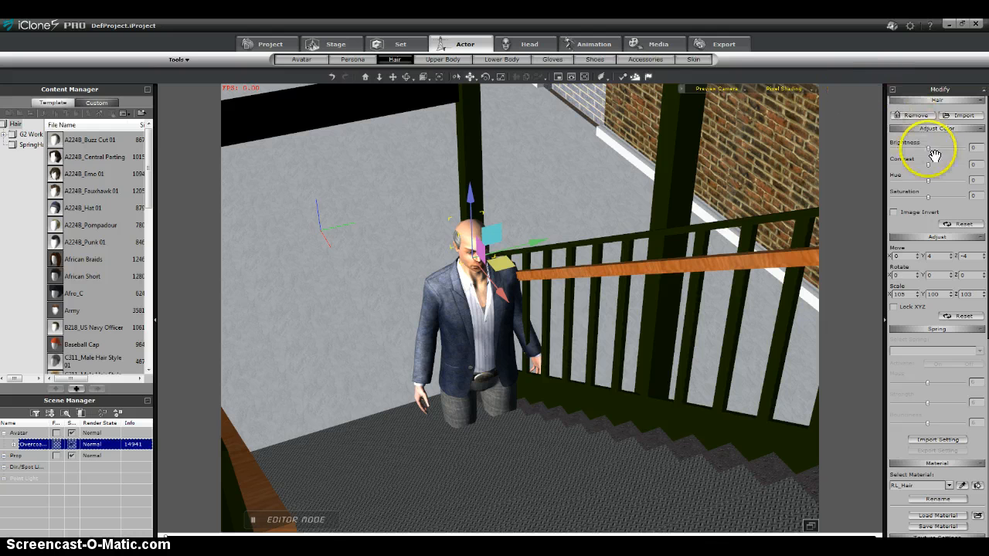
{"action": "left_click_drag", "start_coordinate": [917, 151], "coordinate": [911, 151]}
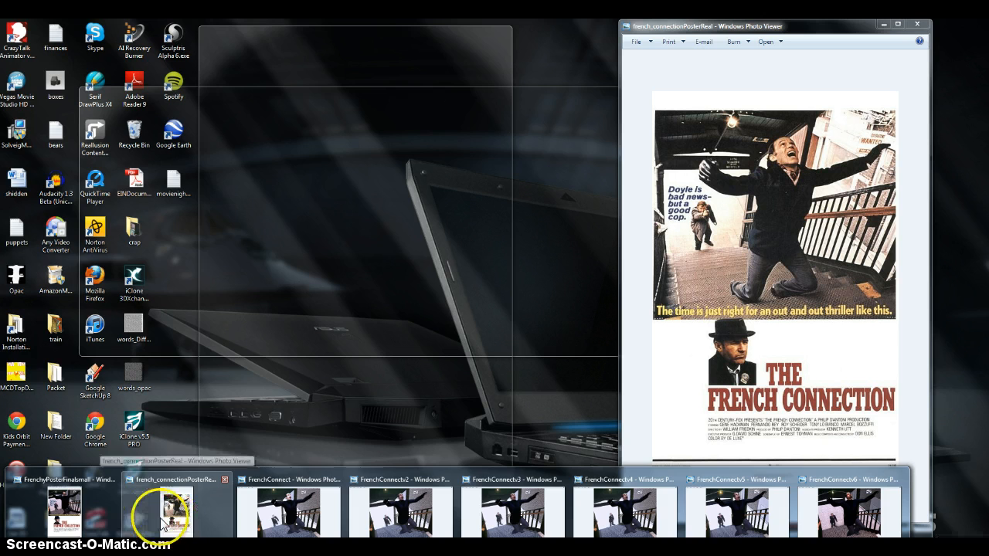
Replace the avatar's upper-body clothing with the custom g3-5 coat, comparing it with the real French Connection poster image.
{"action": "left_click", "coordinate": [177, 520]}
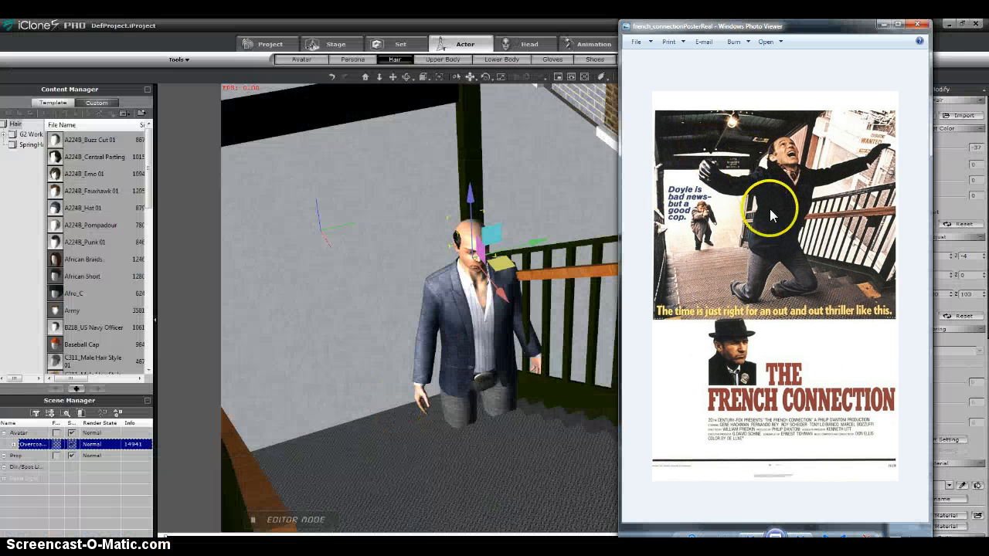
{"action": "left_click", "coordinate": [464, 345]}
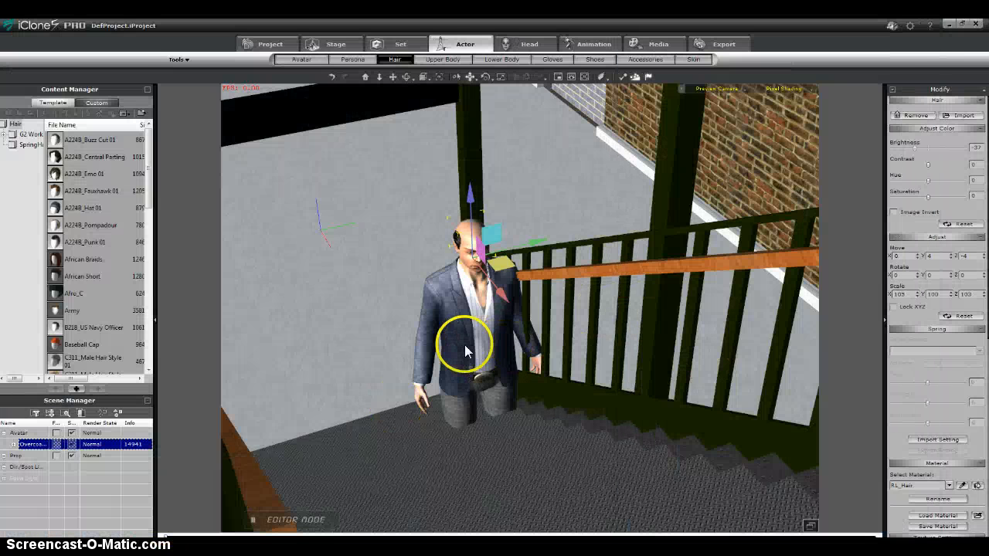
{"action": "left_click", "coordinate": [437, 60]}
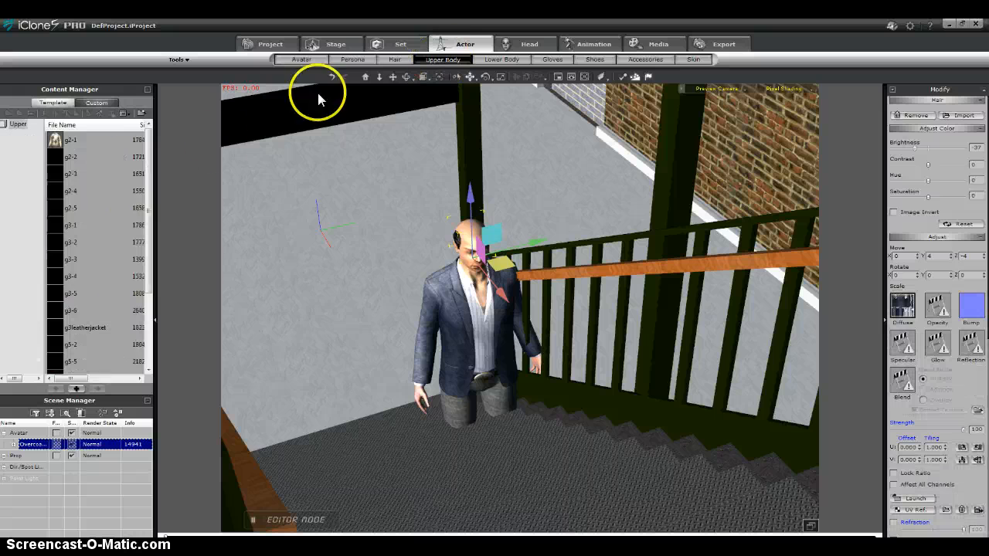
{"action": "left_click", "coordinate": [57, 296]}
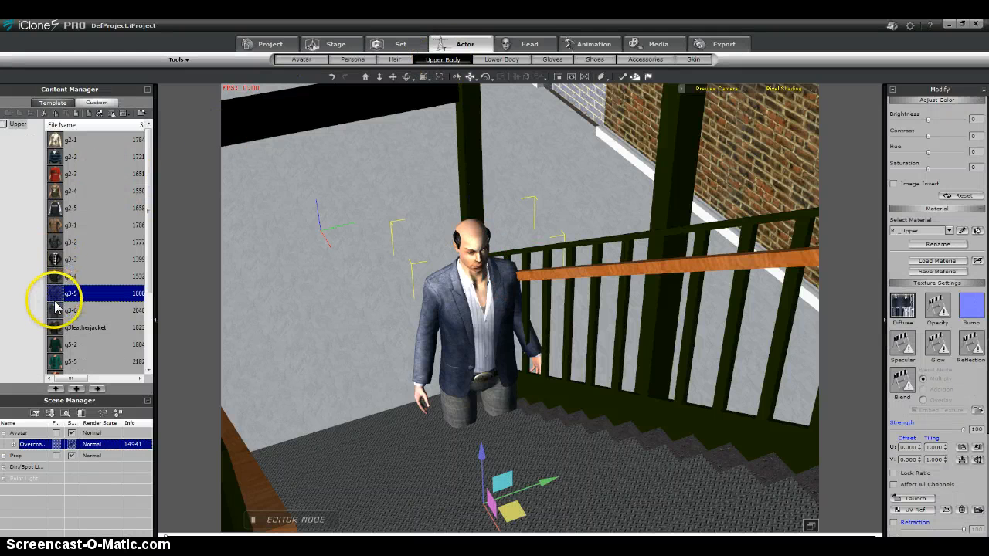
{"action": "double_click", "coordinate": [56, 294]}
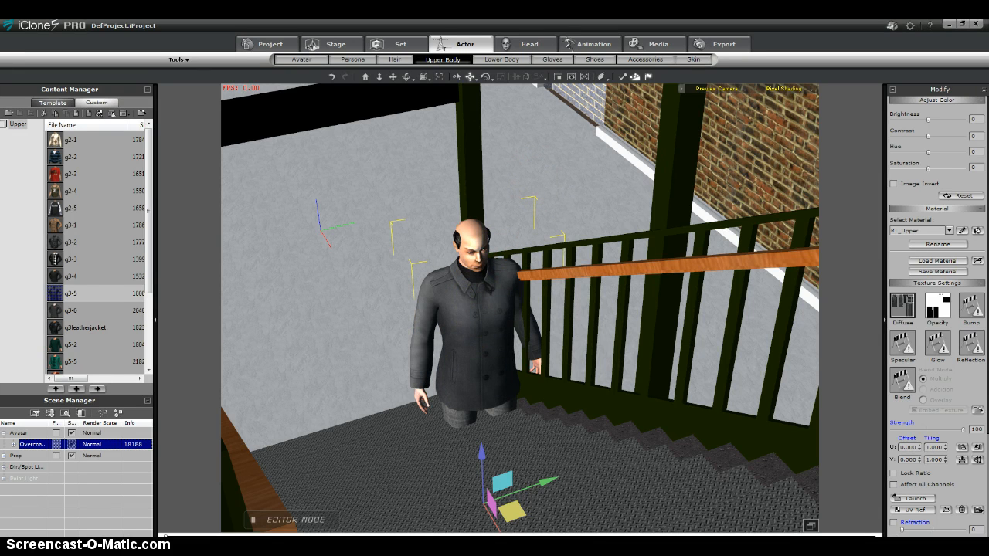
{"action": "left_click", "coordinate": [186, 519]}
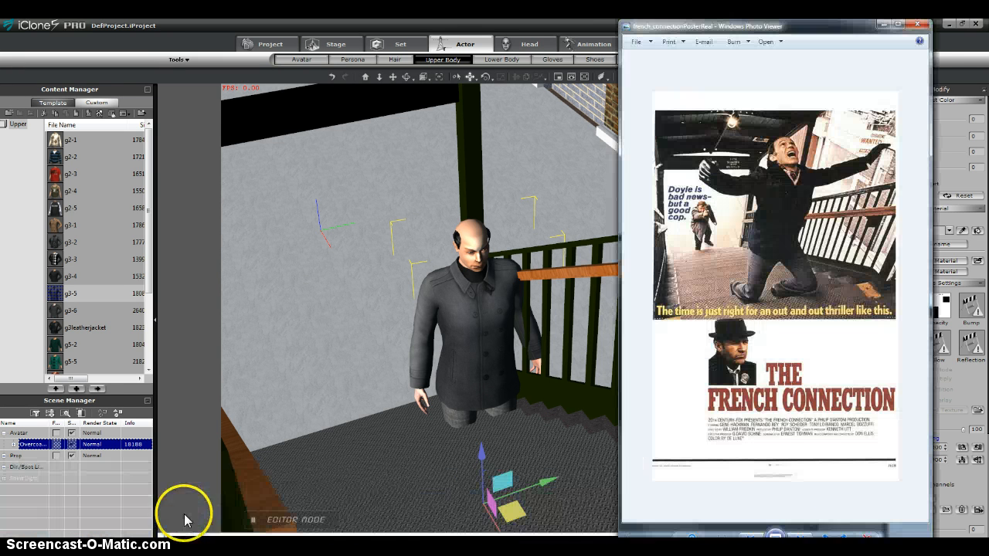
{"action": "left_click", "coordinate": [186, 520]}
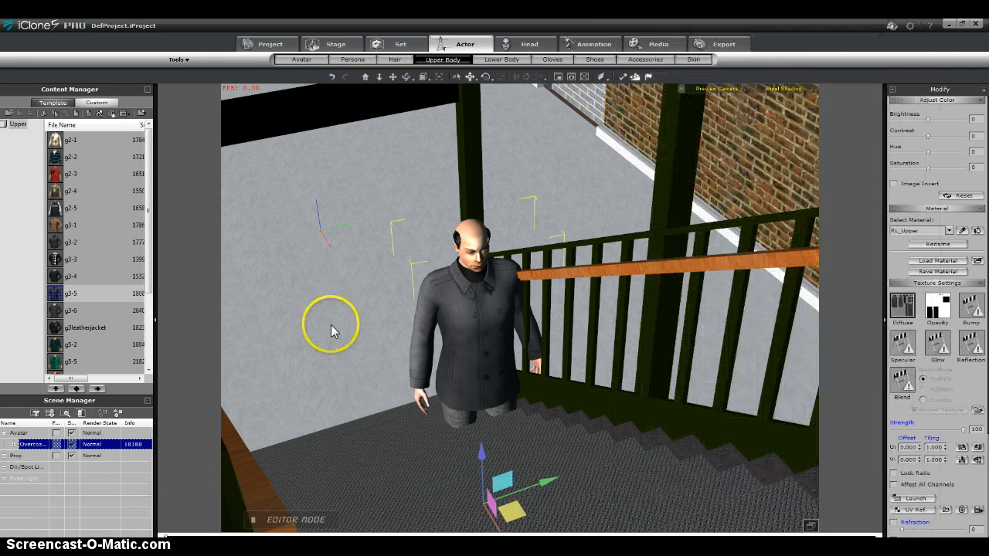
Raise the avatar and move it closer to the camera, beside the wooden handrail on the stairs.
{"action": "left_click", "coordinate": [393, 76]}
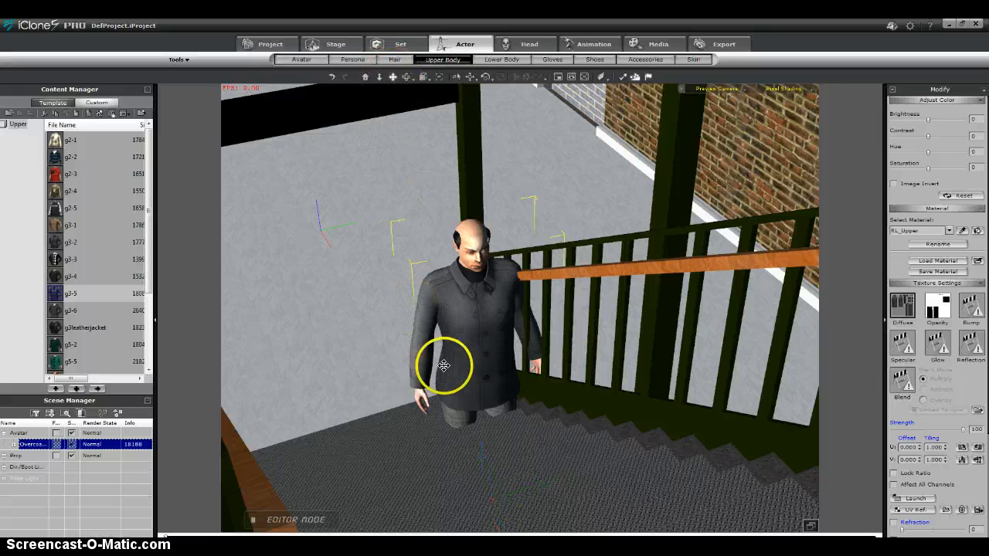
{"action": "left_click", "coordinate": [470, 76]}
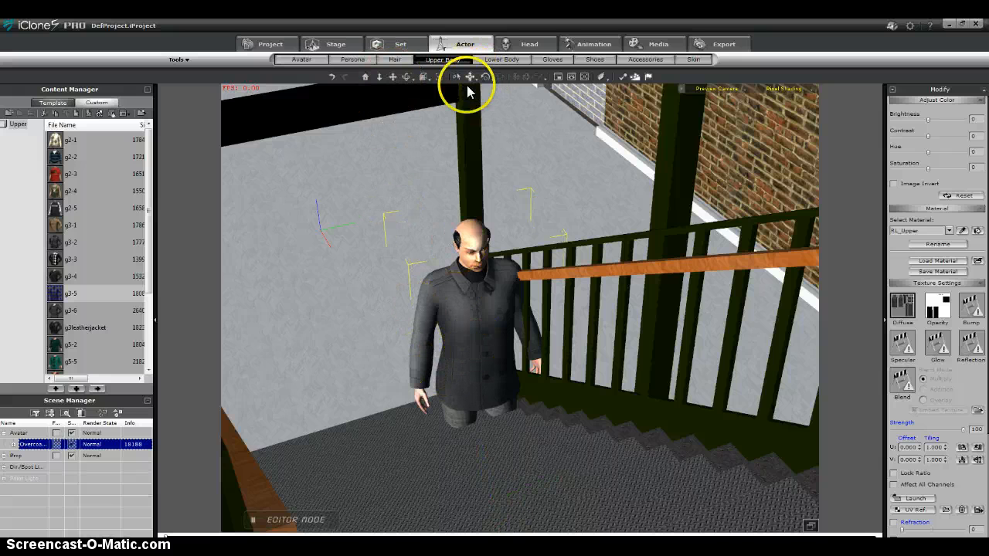
{"action": "left_click_drag", "start_coordinate": [484, 447], "coordinate": [513, 393]}
{"action": "left_click_drag", "start_coordinate": [510, 439], "coordinate": [443, 154]}
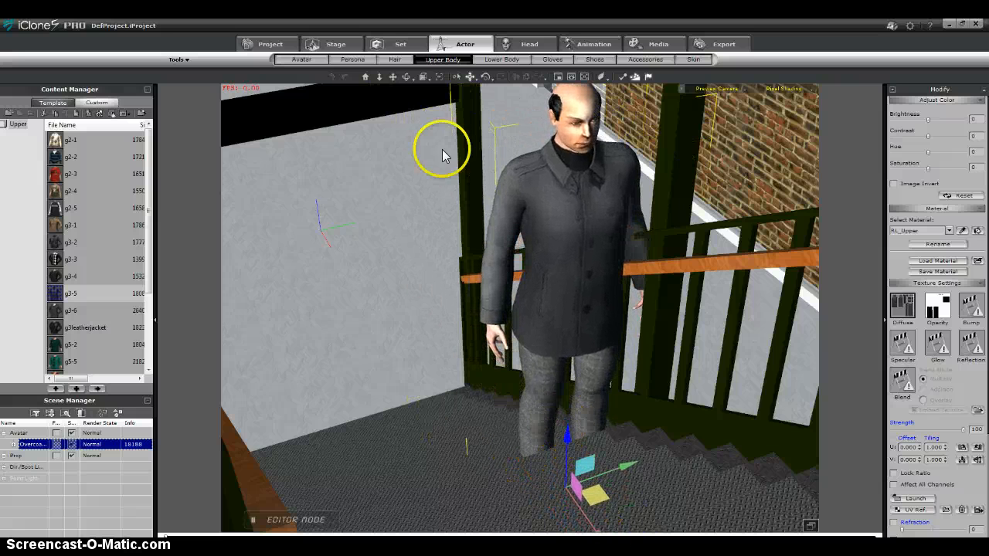
Check the avatar's footing from other angles and reposition it so its feet stand on the steps beside the railing.
{"action": "left_click", "coordinate": [408, 79]}
{"action": "left_click_drag", "start_coordinate": [606, 255], "coordinate": [675, 215]}
{"action": "left_click_drag", "start_coordinate": [402, 146], "coordinate": [420, 101]}
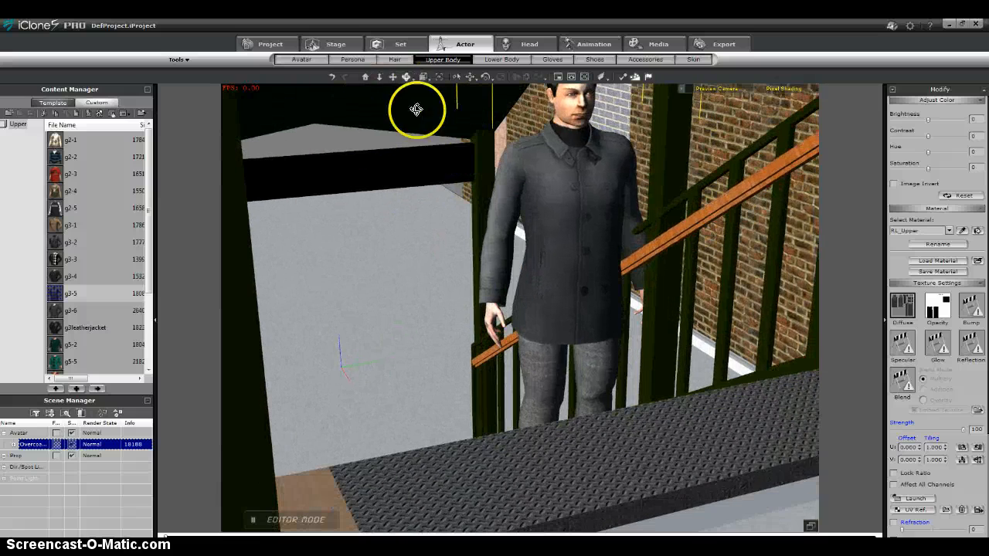
{"action": "left_click", "coordinate": [388, 79]}
{"action": "left_click_drag", "start_coordinate": [409, 225], "coordinate": [481, 256]}
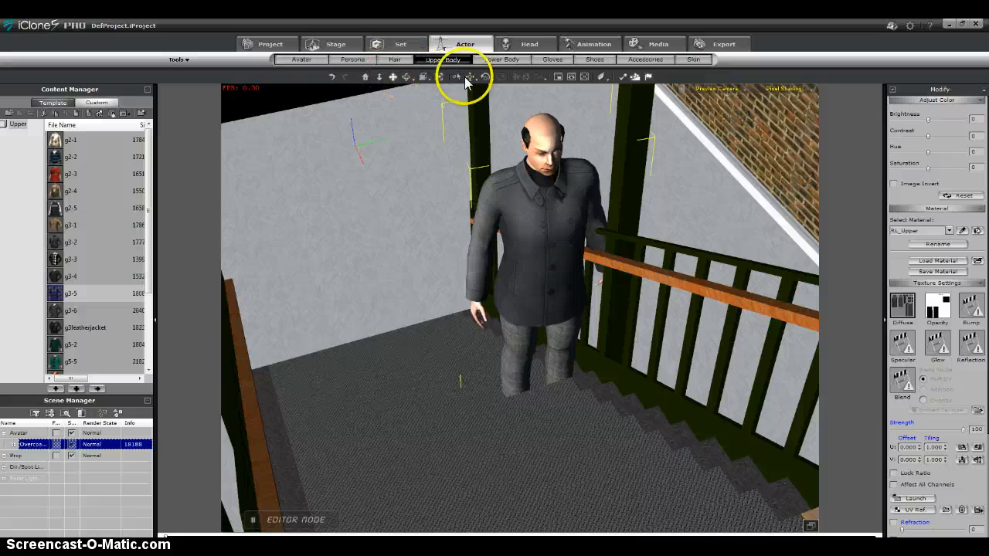
{"action": "left_click", "coordinate": [470, 77]}
{"action": "left_click_drag", "start_coordinate": [570, 472], "coordinate": [602, 532]}
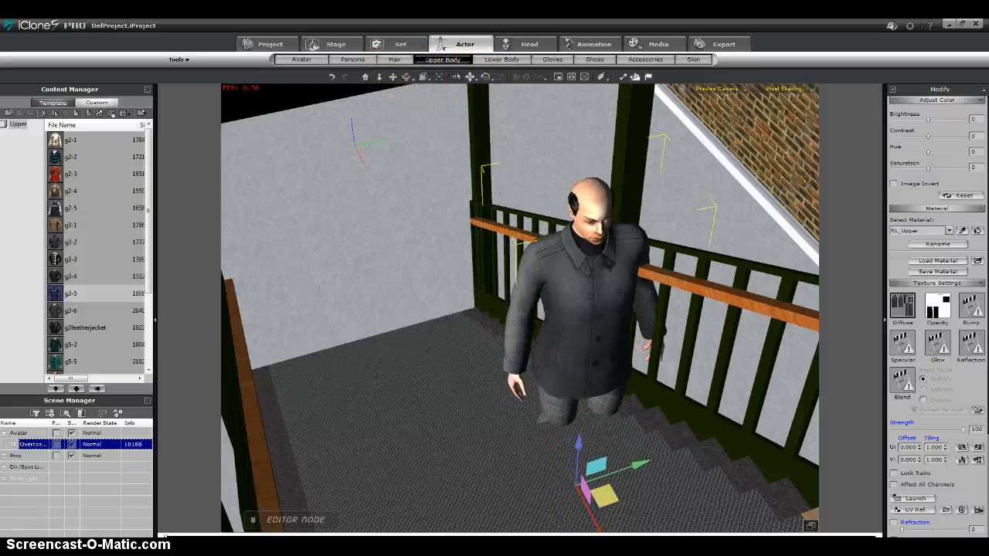
{"action": "left_click_drag", "start_coordinate": [579, 432], "coordinate": [656, 442]}
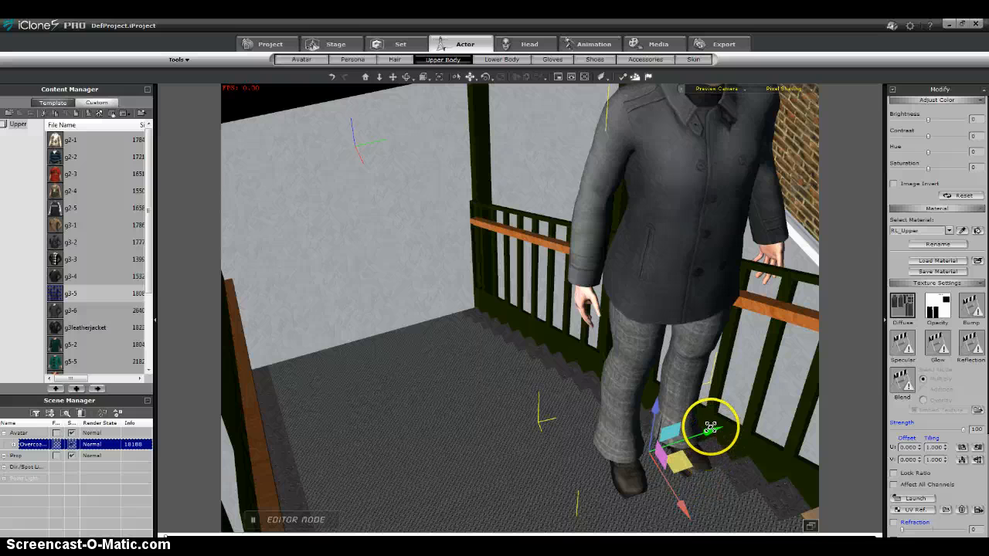
{"action": "left_click_drag", "start_coordinate": [711, 426], "coordinate": [656, 457]}
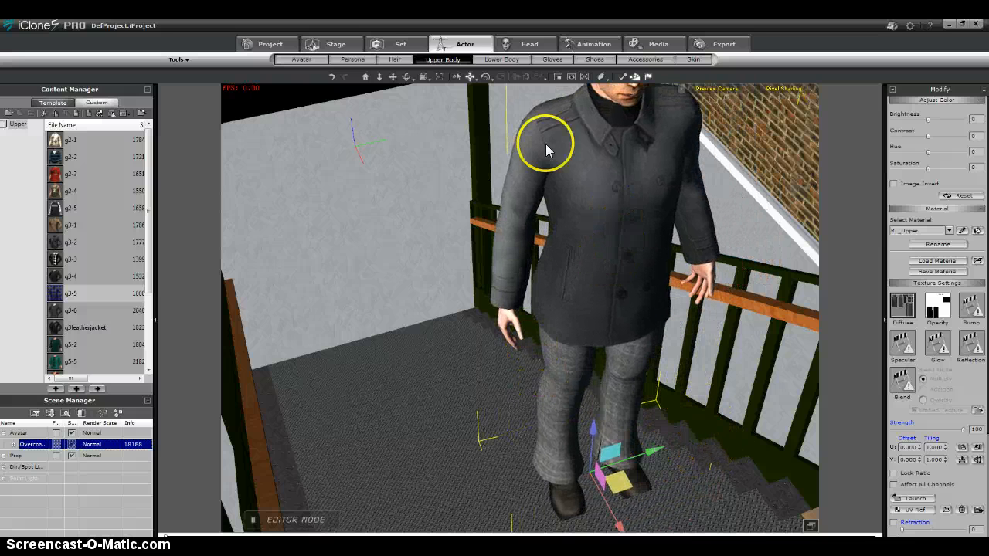
Frame the avatar's head and hands, try the skin brightness at -100, and bring it back to -2.
{"action": "left_click", "coordinate": [393, 77]}
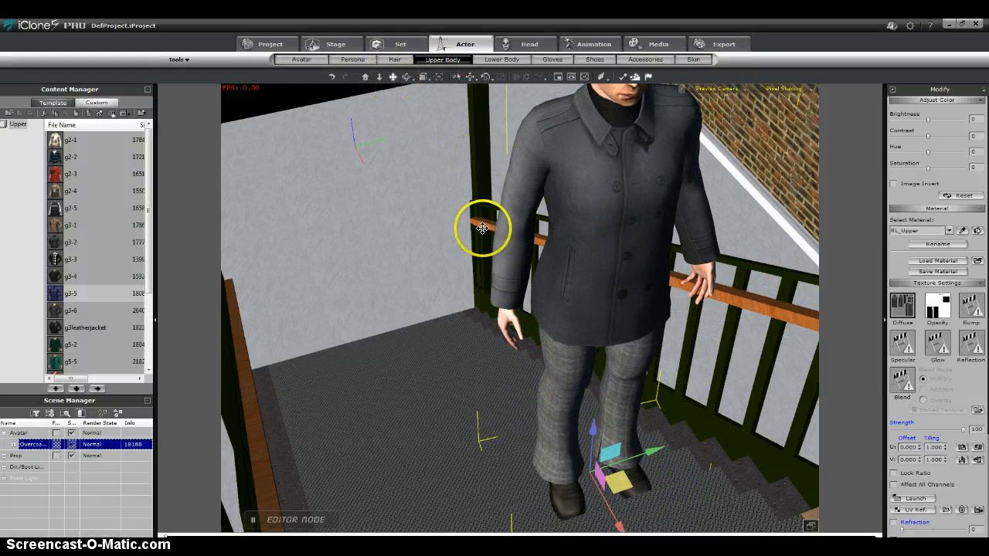
{"action": "left_click_drag", "start_coordinate": [482, 227], "coordinate": [455, 310]}
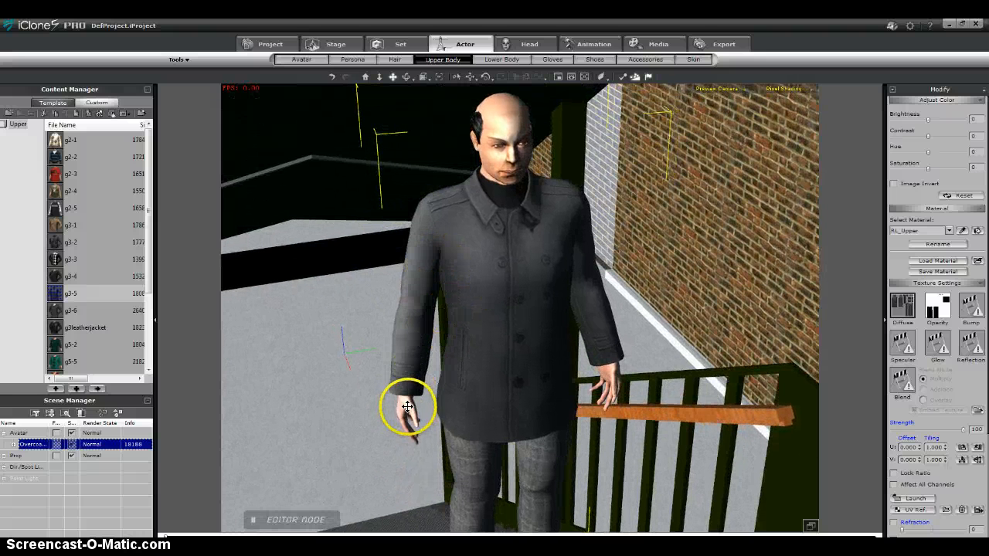
{"action": "left_click", "coordinate": [688, 60]}
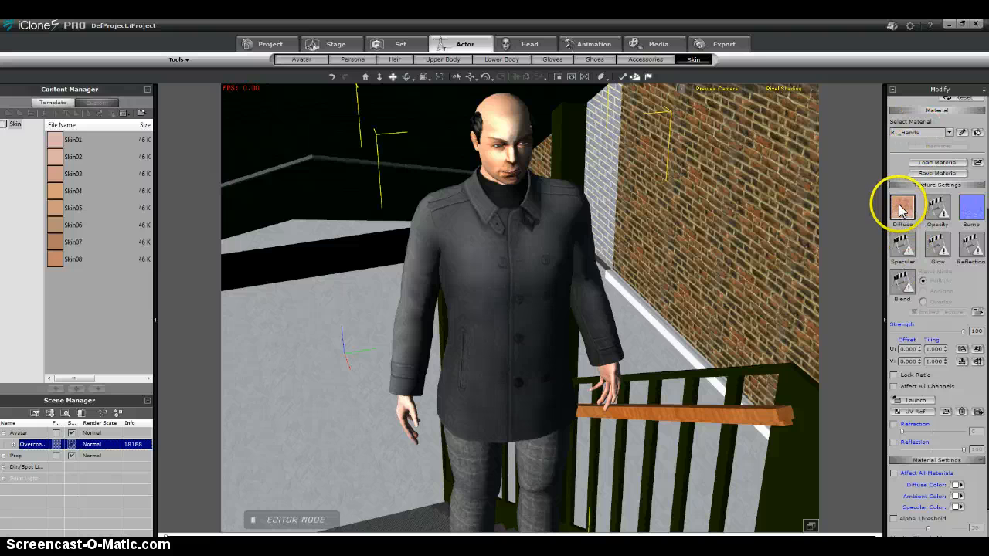
{"action": "scroll", "coordinate": [906, 201], "scroll_direction": "up", "scroll_amount": 5}
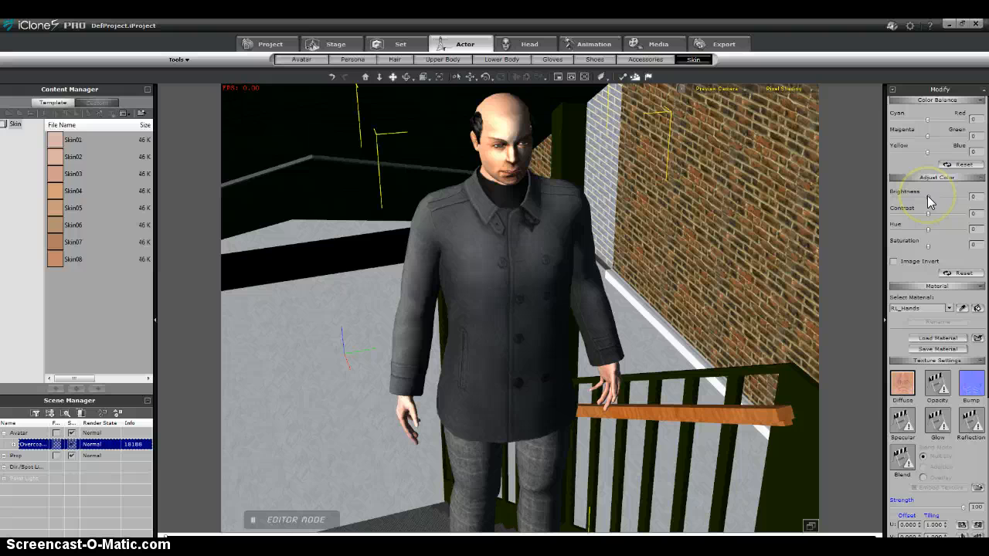
{"action": "left_click_drag", "start_coordinate": [927, 196], "coordinate": [878, 211]}
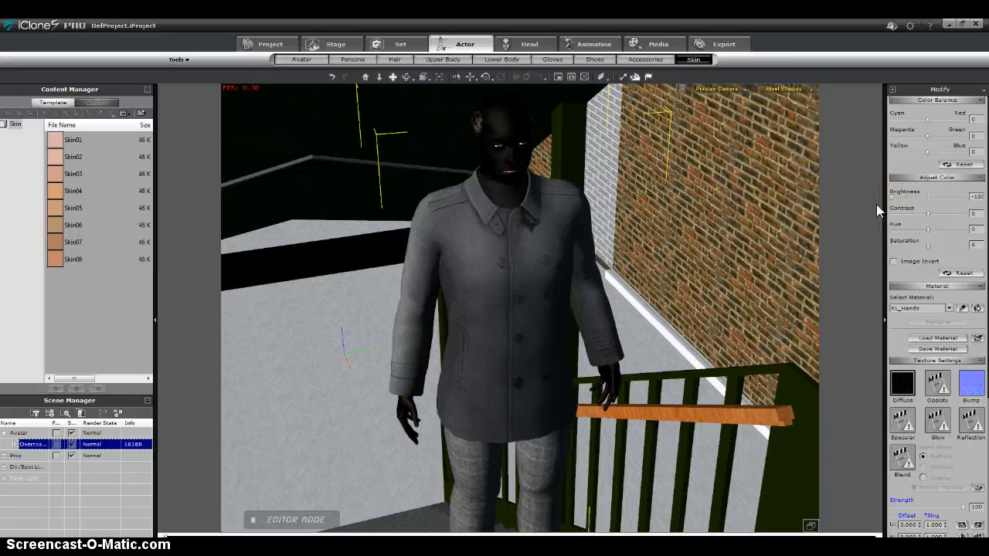
{"action": "left_click_drag", "start_coordinate": [892, 204], "coordinate": [926, 207]}
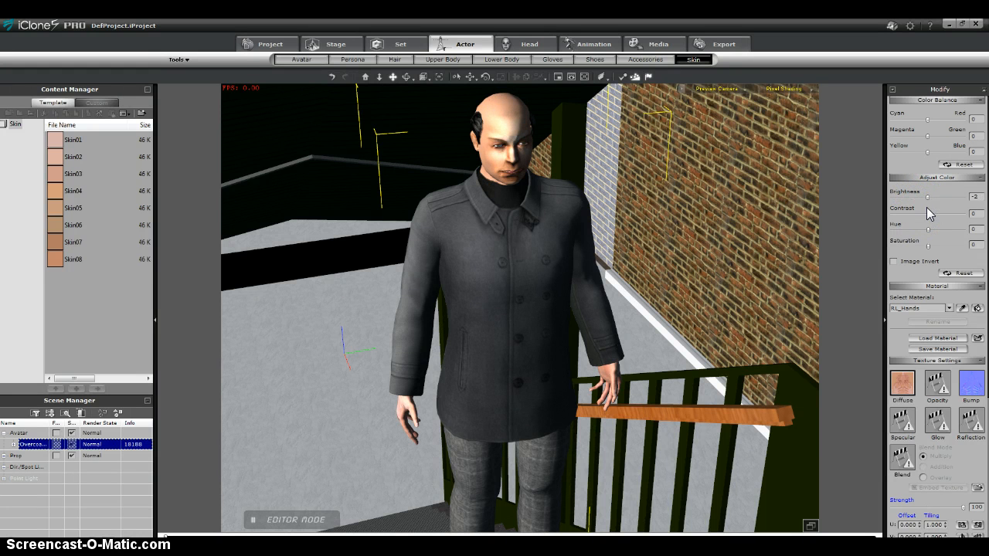
{"action": "left_click", "coordinate": [902, 382]}
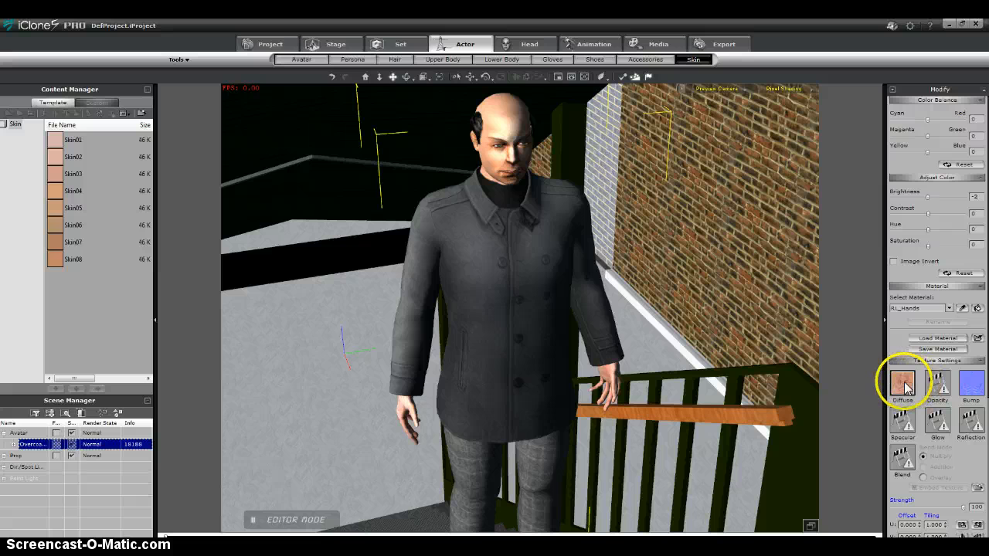
{"action": "double_click", "coordinate": [904, 382]}
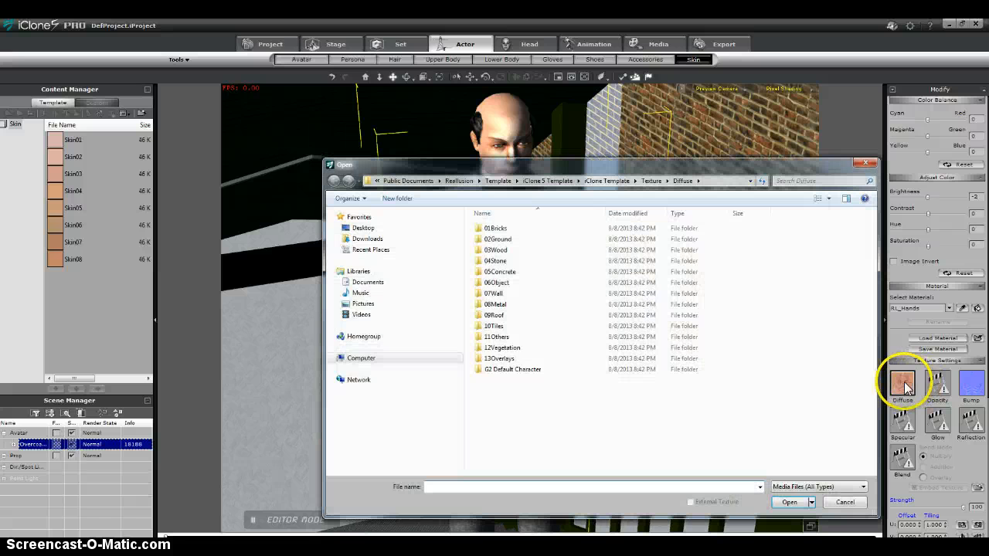
{"action": "left_click", "coordinate": [865, 166]}
Launch the diffuse texture of the RL_Hands material in GIMP for editing.
{"action": "left_click_drag", "start_coordinate": [963, 459], "coordinate": [970, 203]}
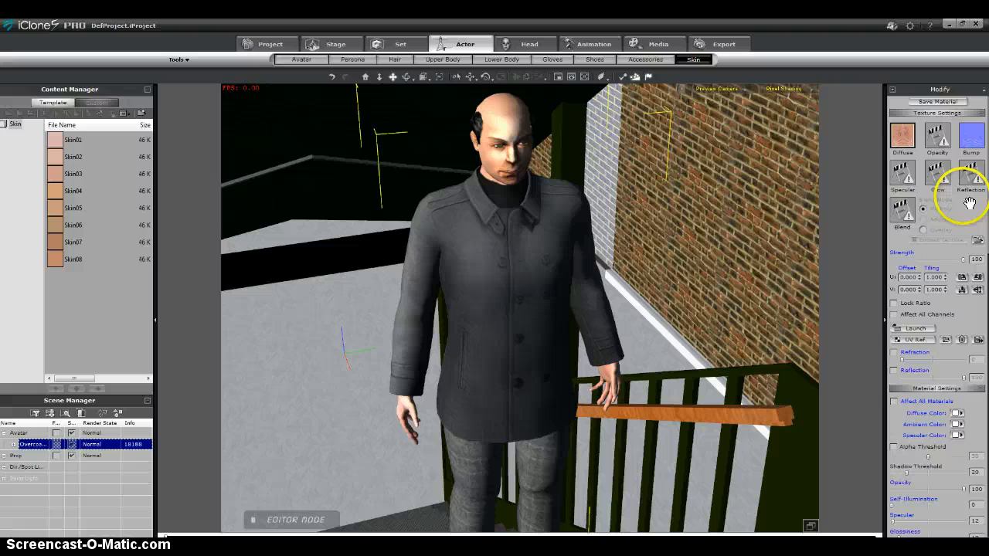
{"action": "left_click", "coordinate": [916, 330]}
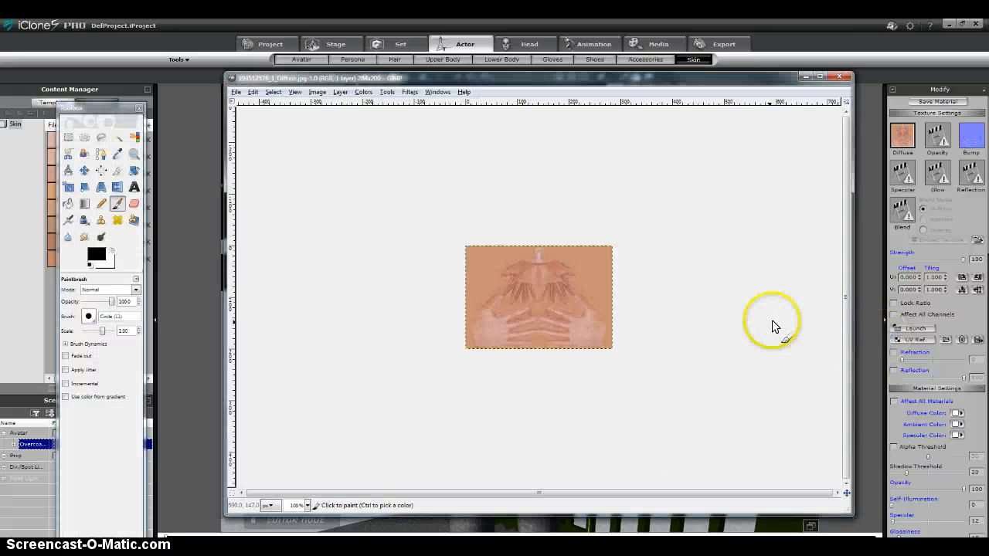
{"action": "left_click", "coordinate": [633, 272]}
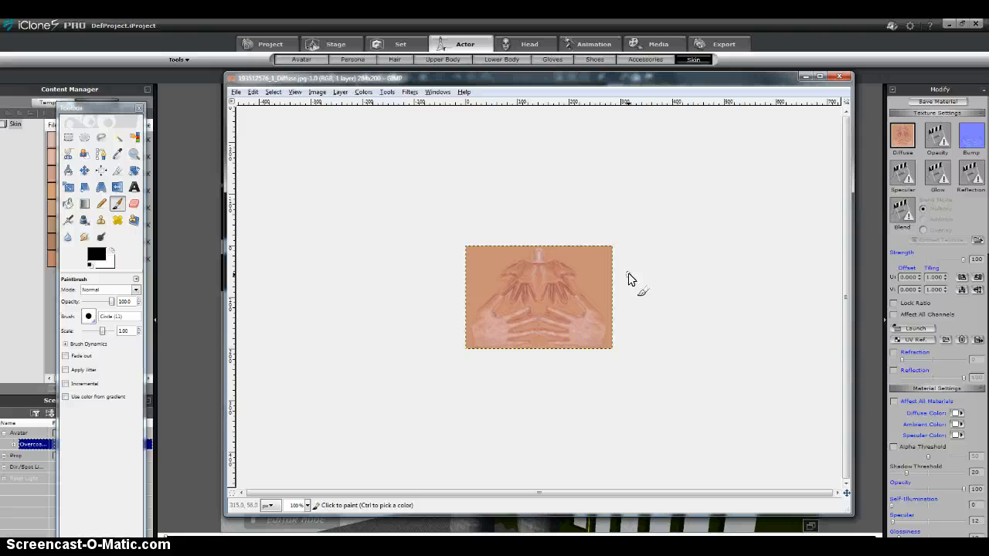
{"action": "left_click_drag", "start_coordinate": [560, 300], "coordinate": [555, 314]}
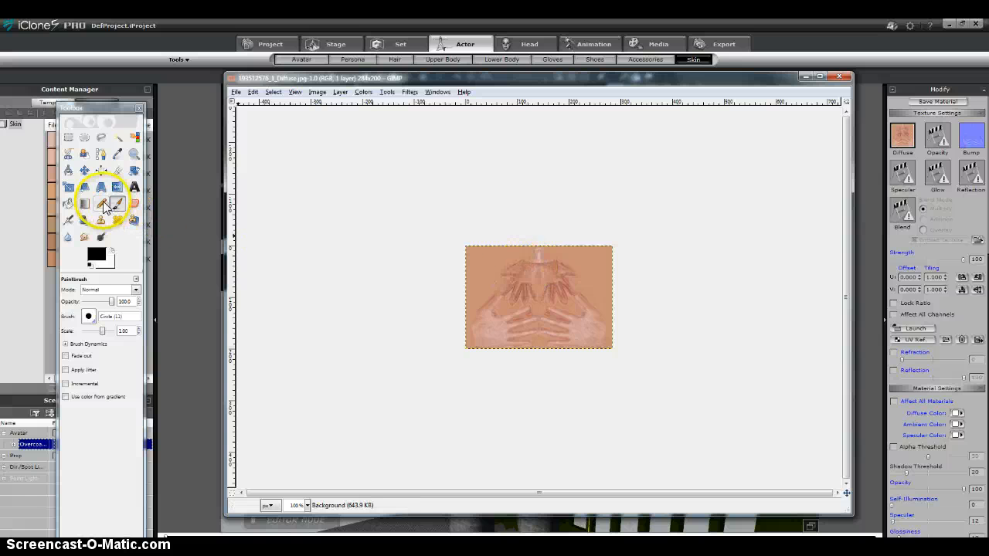
Flood the entire hand texture with black using Bucket Fill, with the affected area set to the whole selection.
{"action": "left_click", "coordinate": [68, 204]}
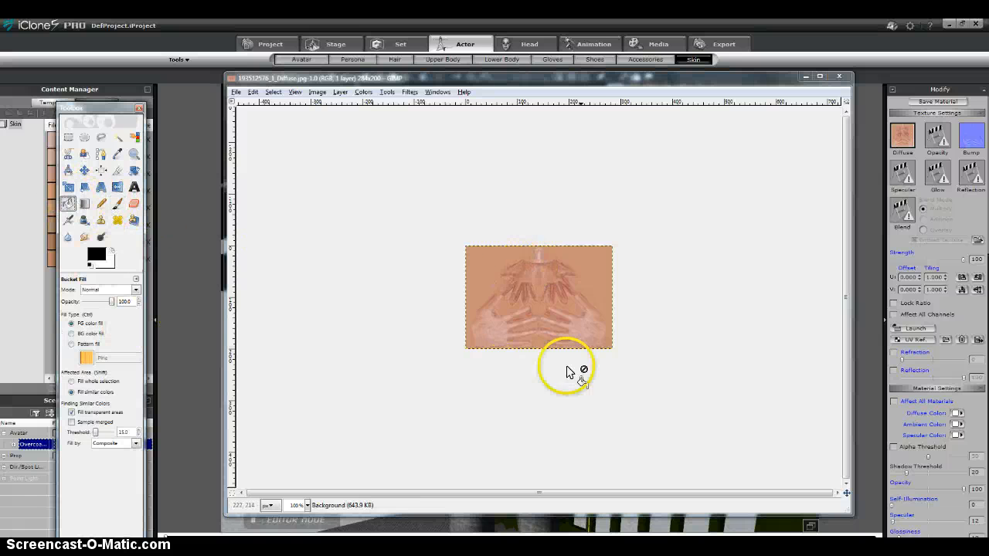
{"action": "left_click", "coordinate": [520, 293]}
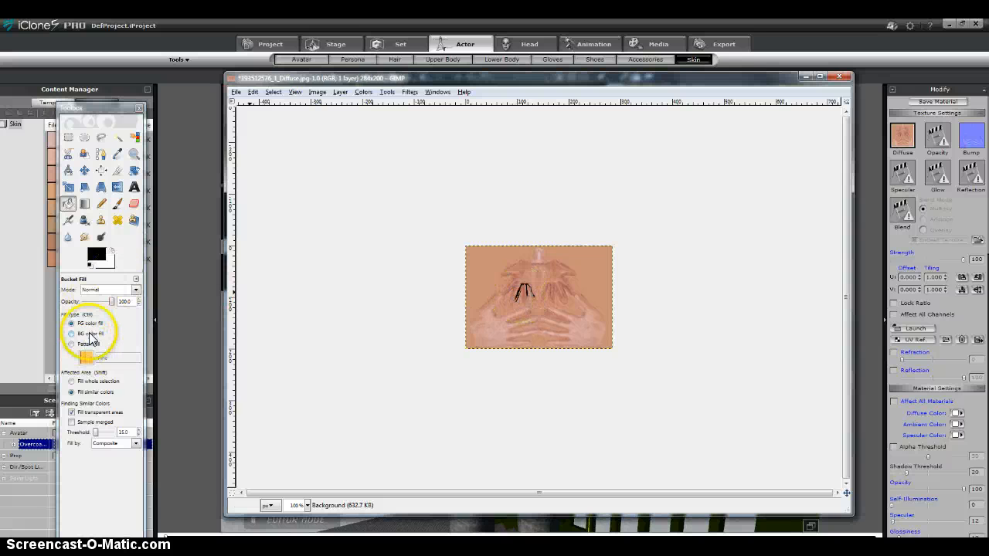
{"action": "left_click", "coordinate": [72, 381]}
{"action": "left_click", "coordinate": [536, 285]}
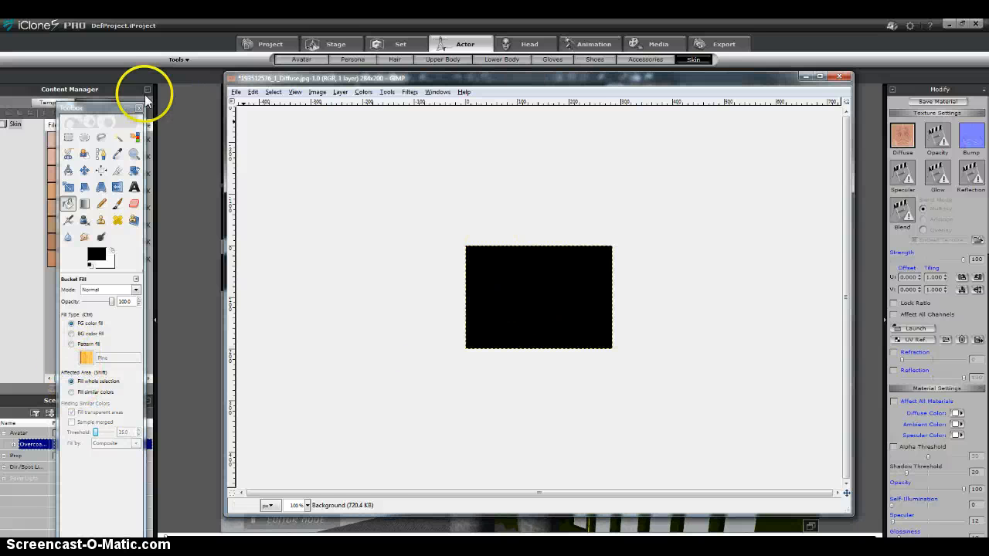
Save the blackened hand texture over the original JPEG at quality 85.
{"action": "left_click", "coordinate": [236, 91]}
{"action": "left_click", "coordinate": [251, 173]}
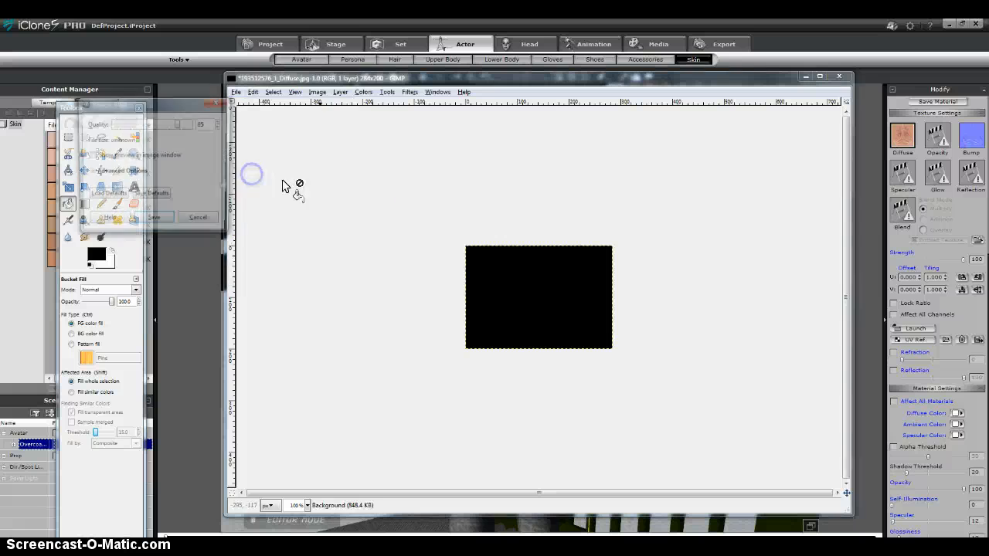
{"action": "left_click", "coordinate": [153, 217]}
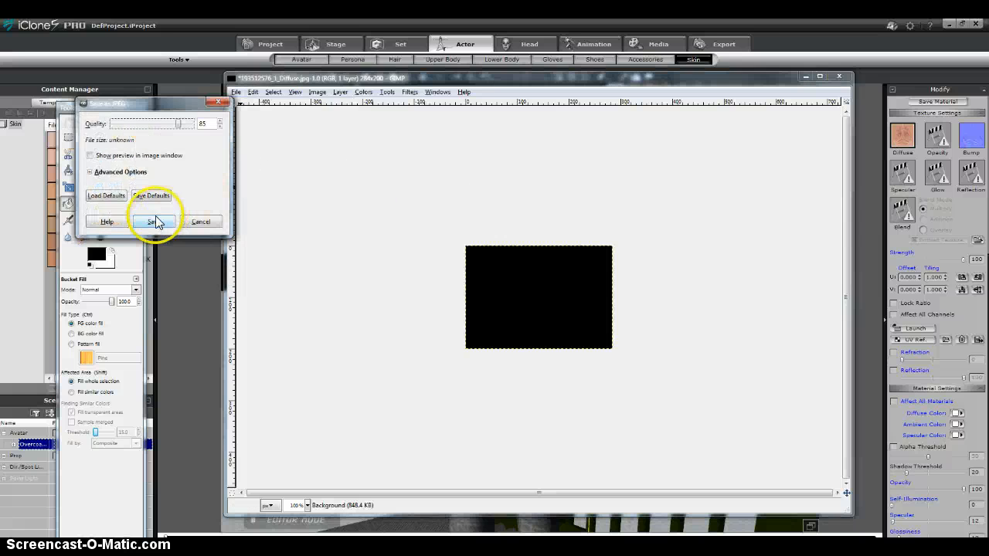
Switch back to iClone and examine the avatar's blackened hands and its stance on the stairs from several angles.
{"action": "left_click", "coordinate": [861, 148]}
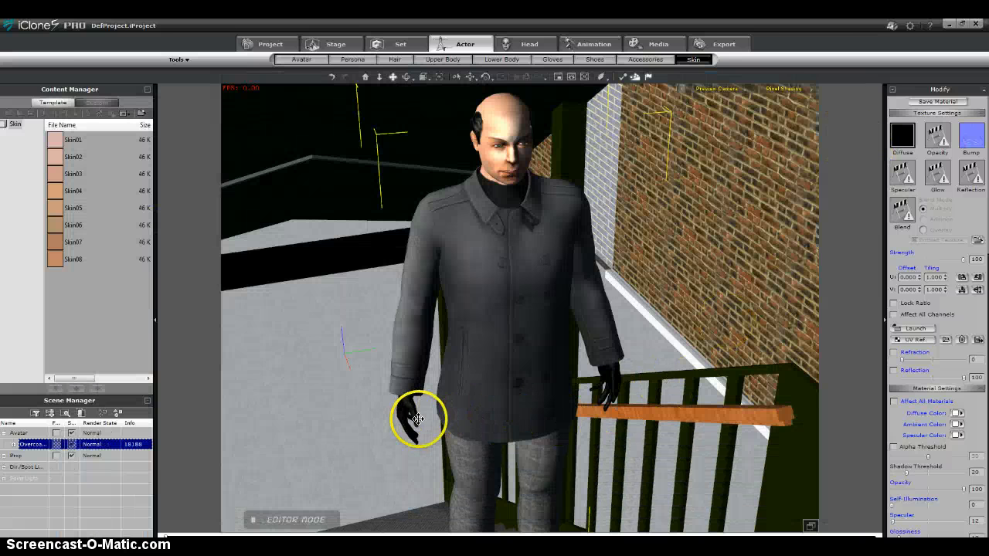
{"action": "right_click_drag", "start_coordinate": [477, 409], "coordinate": [475, 384]}
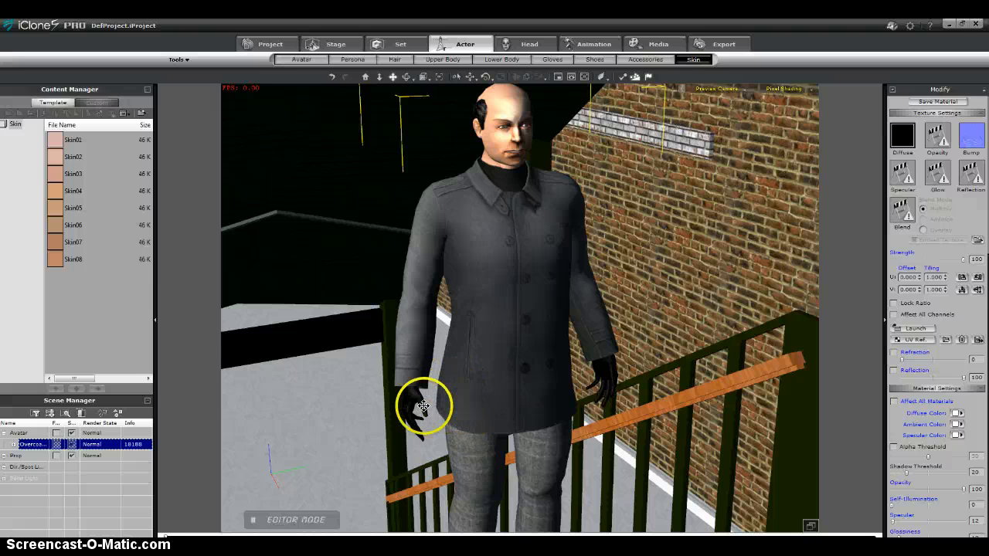
{"action": "scroll", "coordinate": [421, 414], "scroll_direction": "down", "scroll_amount": 5}
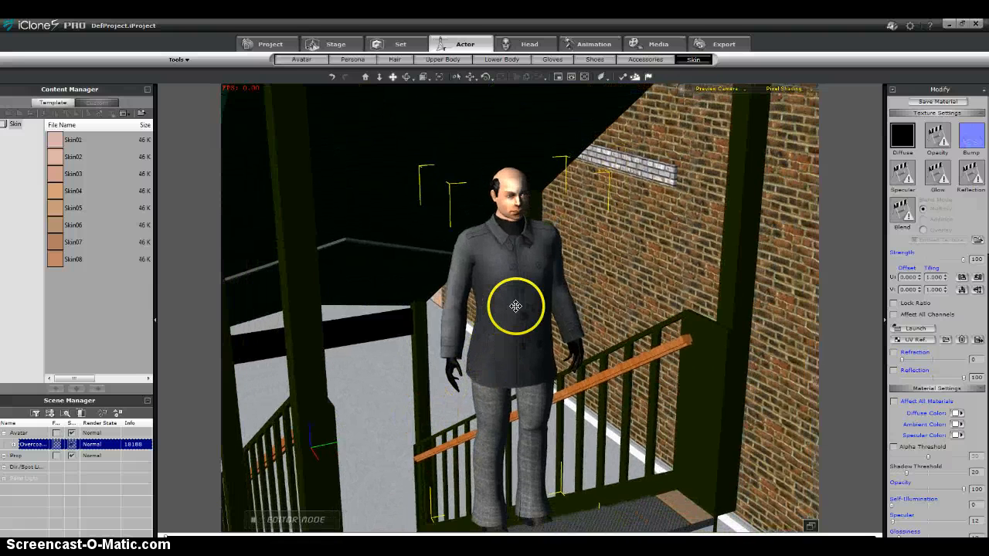
{"action": "left_click_drag", "start_coordinate": [516, 306], "coordinate": [471, 342]}
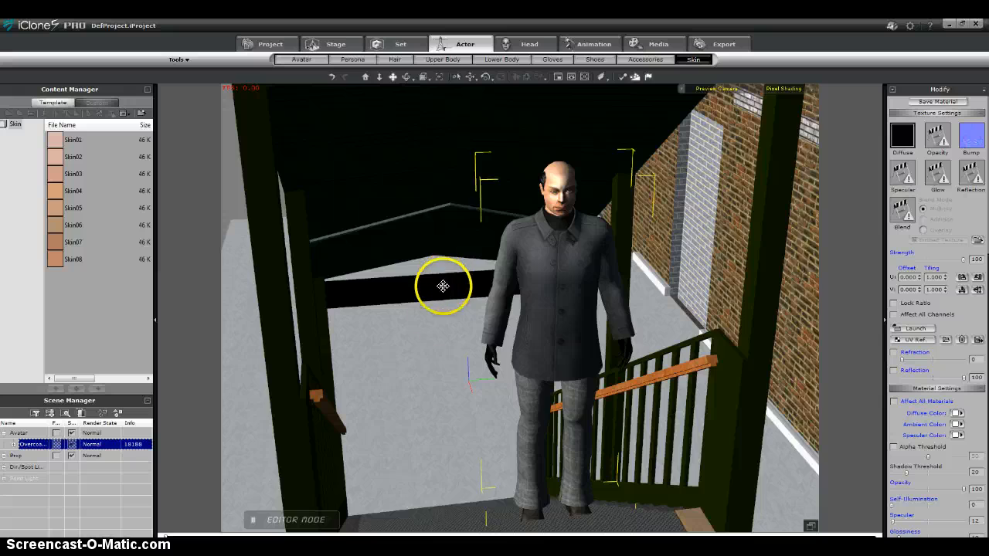
{"action": "left_click_drag", "start_coordinate": [441, 287], "coordinate": [433, 309]}
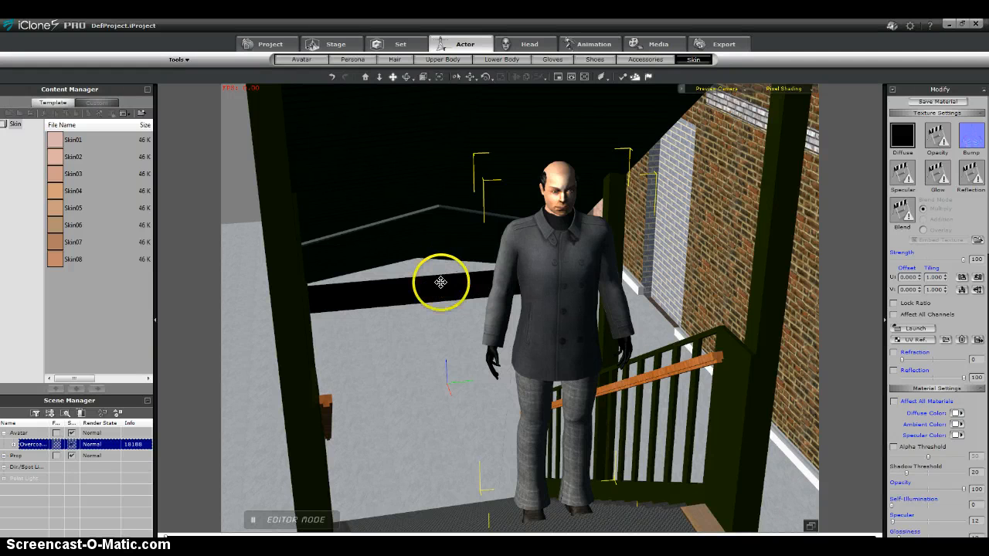
{"action": "mouse_move", "coordinate": [441, 283]}
{"action": "left_mouse_down"}
{"action": "mouse_move", "coordinate": [468, 305]}
{"action": "mouse_move", "coordinate": [457, 272]}
{"action": "mouse_move", "coordinate": [427, 288]}
{"action": "left_mouse_up"}
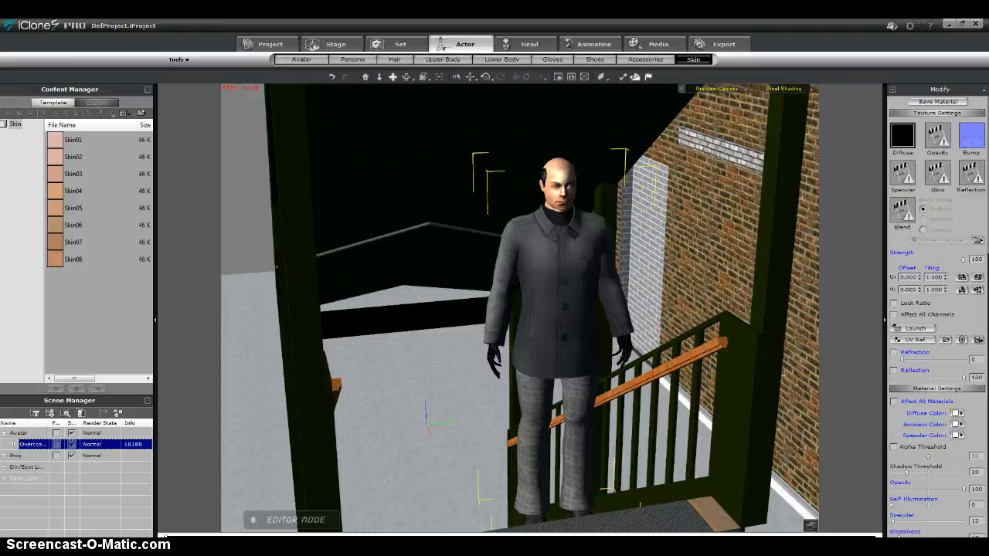
Show the FrenchyPosterFinalsmall and french_connectionPosterReal images side by side in Windows Photo Viewer to compare the recreation with the original poster.
{"action": "left_click", "coordinate": [204, 547]}
{"action": "mouse_move", "coordinate": [205, 546]}
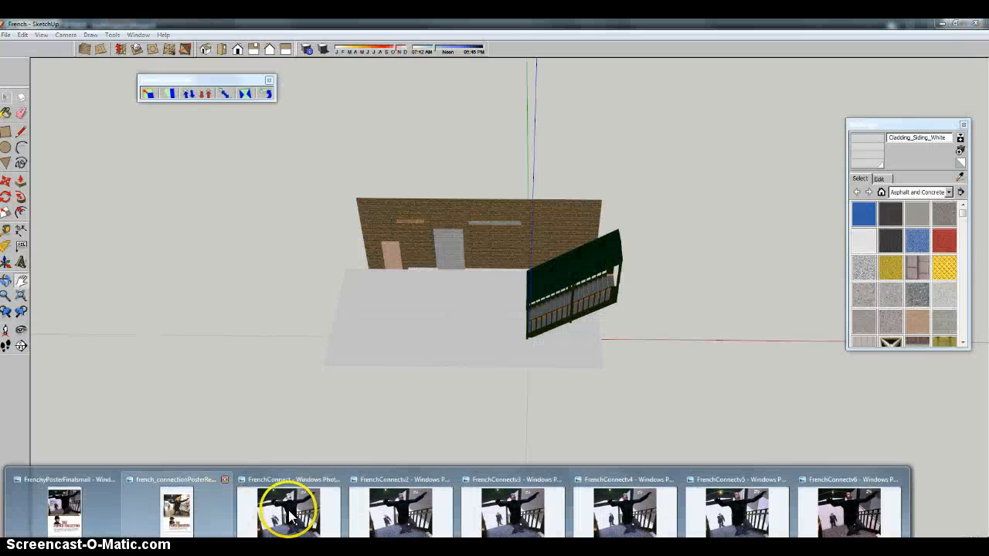
{"action": "left_click", "coordinate": [176, 516]}
{"action": "left_click", "coordinate": [154, 499]}
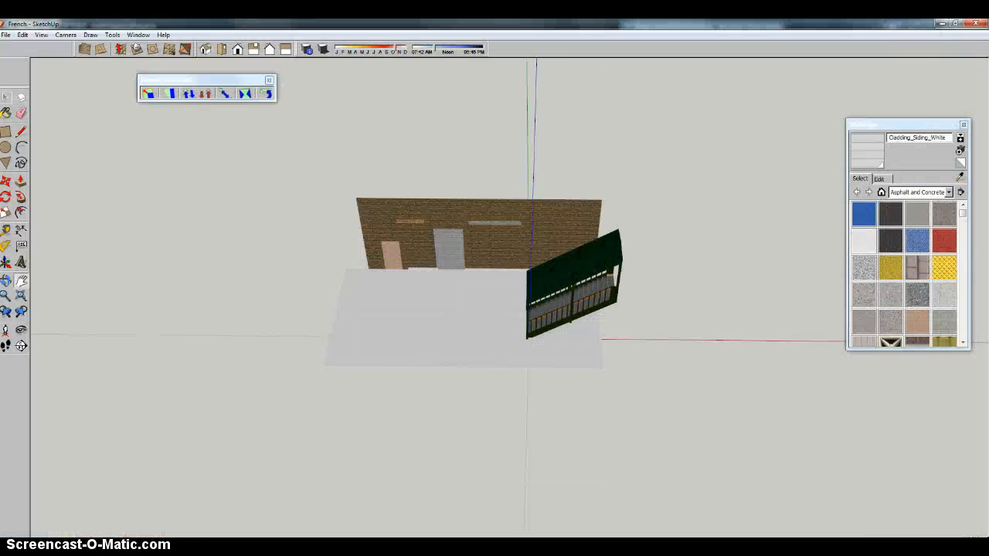
{"action": "mouse_move", "coordinate": [205, 545]}
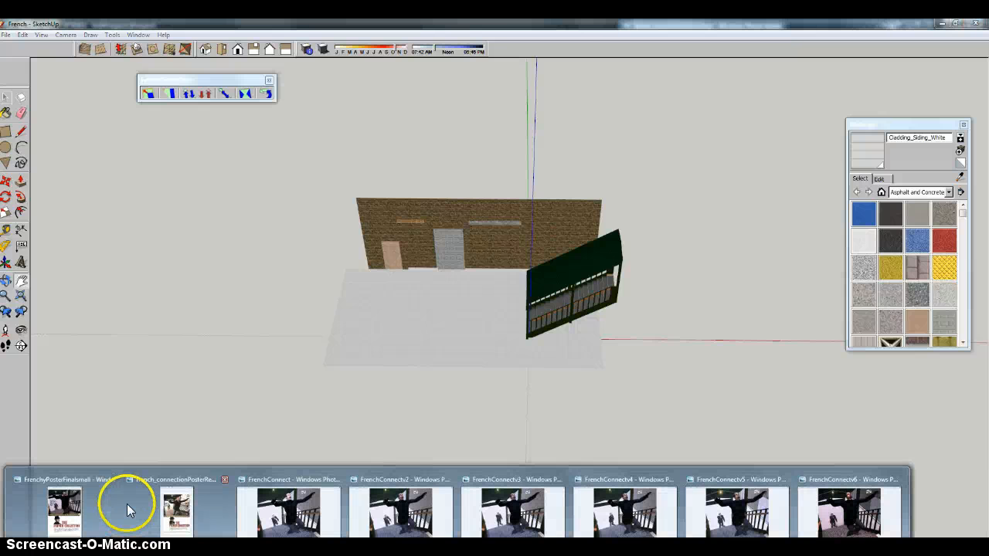
{"action": "left_click", "coordinate": [60, 514]}
{"action": "mouse_move", "coordinate": [155, 546]}
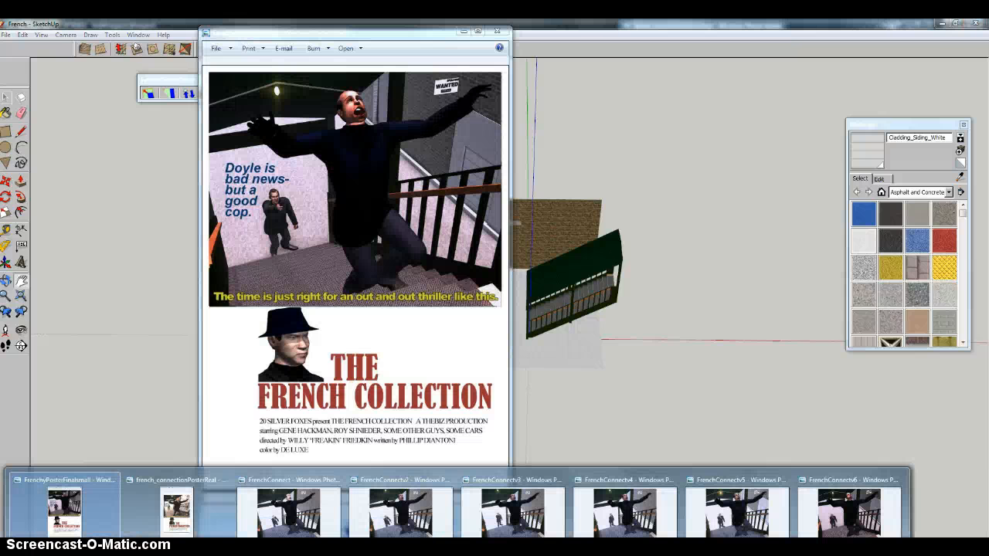
{"action": "left_click", "coordinate": [139, 506]}
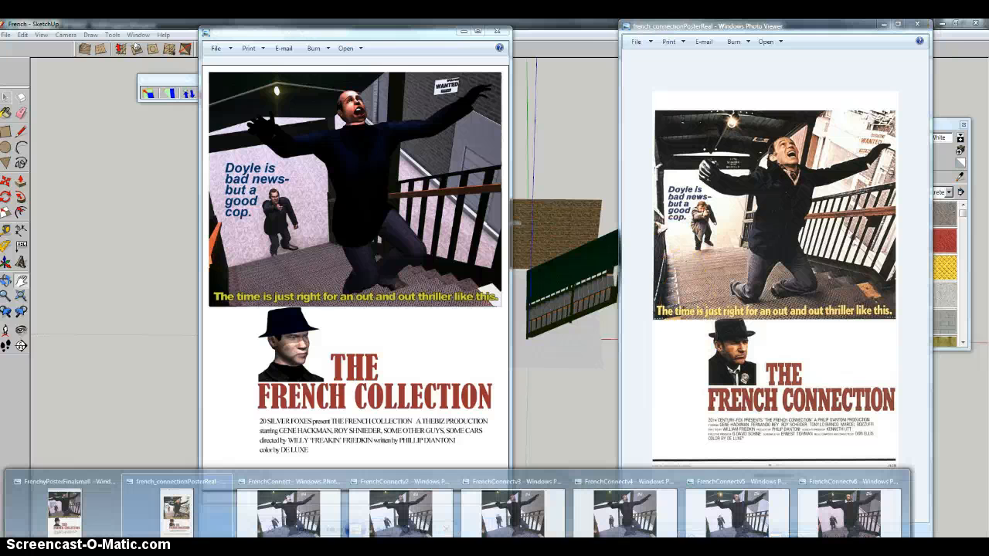
View the renders FrenchConnect, FrenchConnectv2, FrenchConnectv3 and FrenchConnectv4 in turn, comparing the lighting and the background gunman's pose.
{"action": "left_click", "coordinate": [282, 508]}
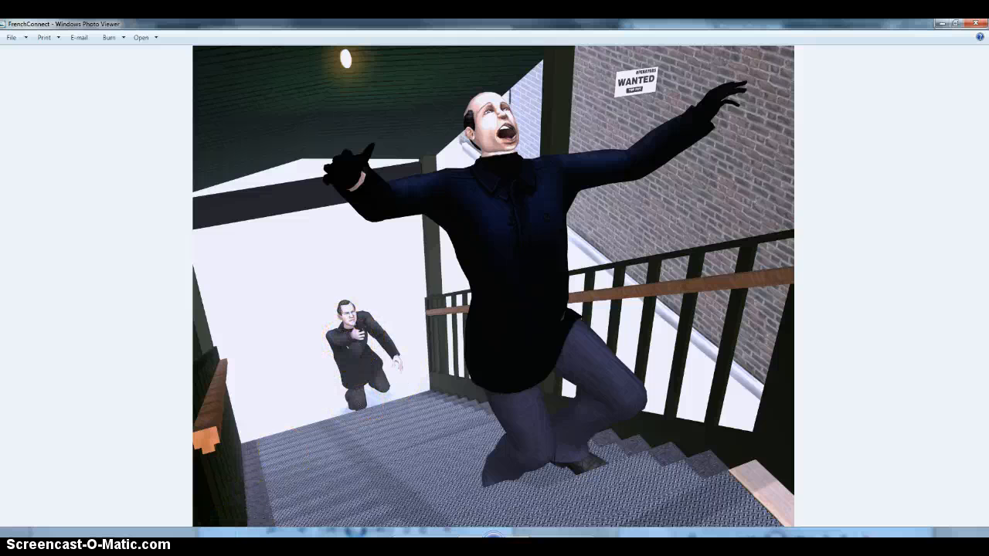
{"action": "left_click", "coordinate": [216, 544]}
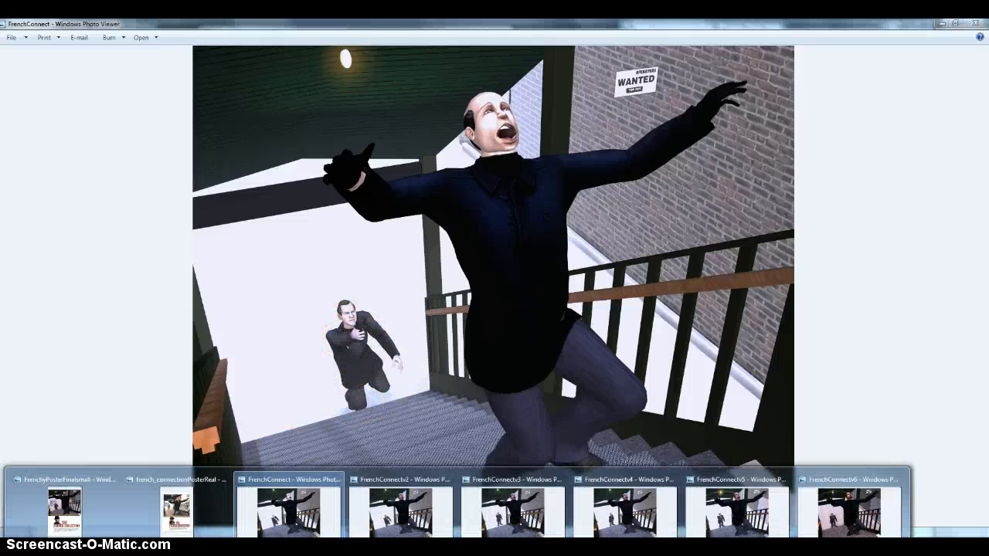
{"action": "left_click", "coordinate": [401, 514]}
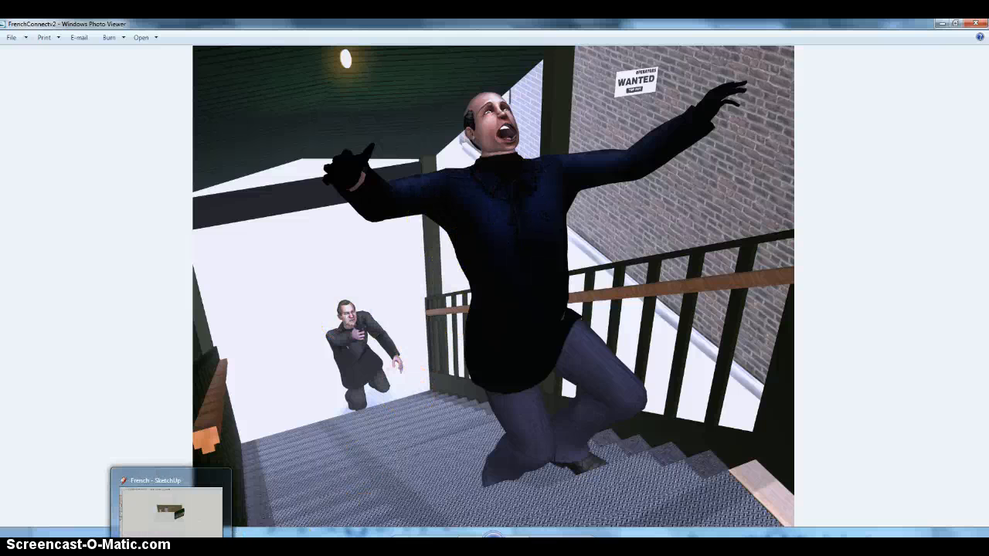
{"action": "mouse_move", "coordinate": [237, 530]}
{"action": "left_click", "coordinate": [488, 512]}
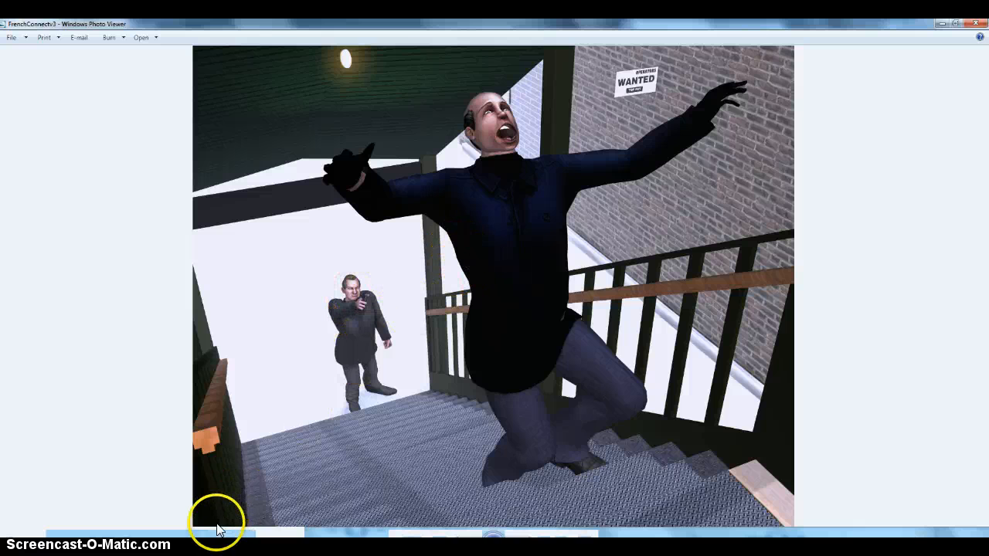
{"action": "mouse_move", "coordinate": [170, 543]}
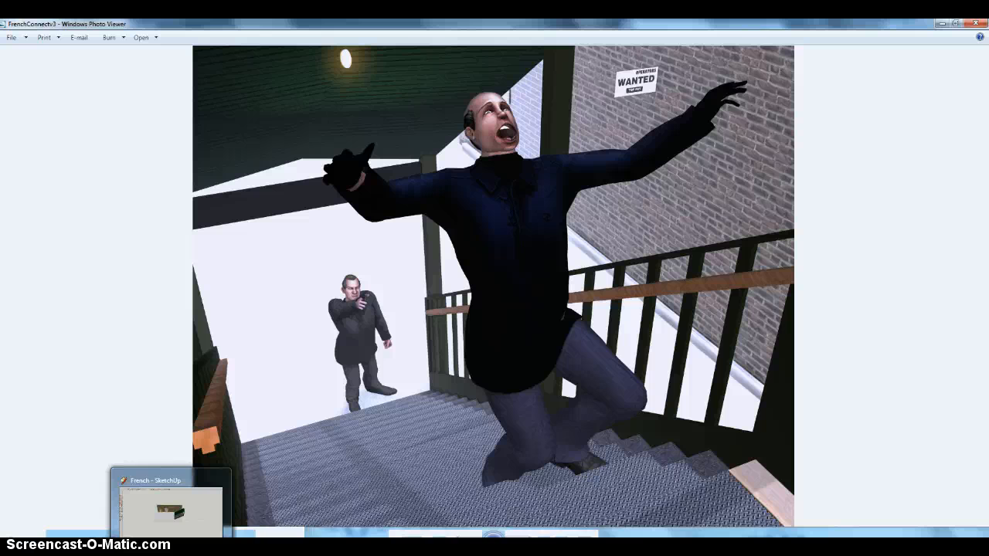
{"action": "mouse_move", "coordinate": [456, 544]}
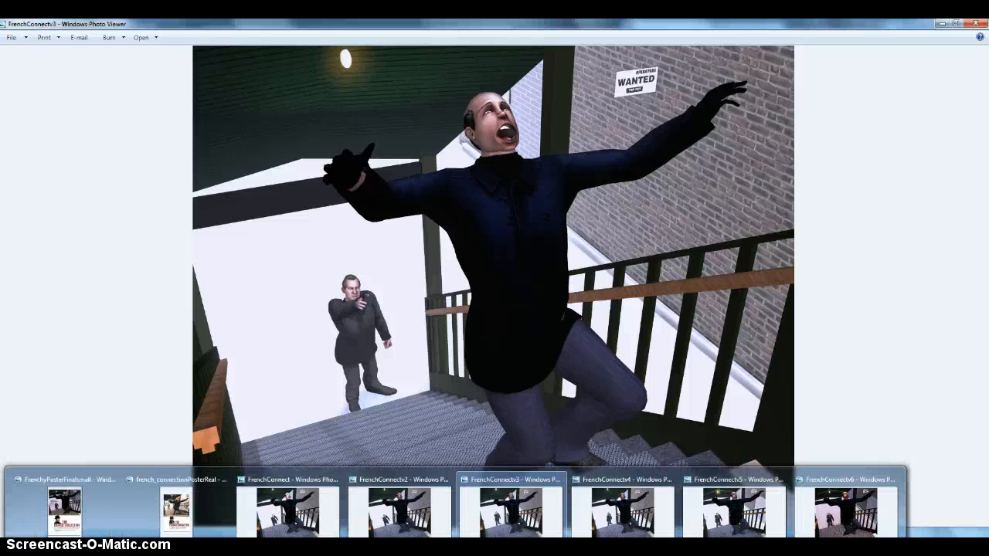
{"action": "left_click", "coordinate": [629, 524]}
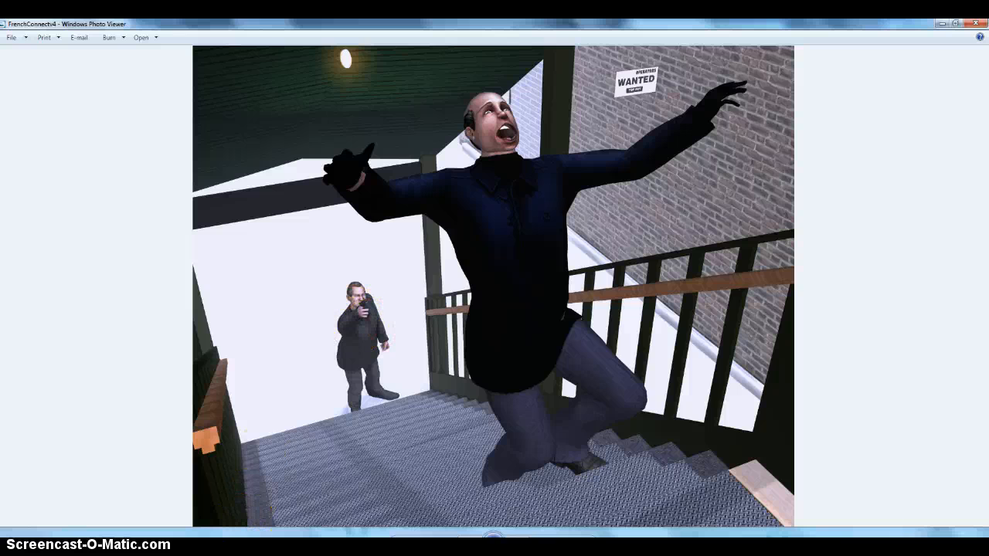
{"action": "left_click", "coordinate": [396, 546]}
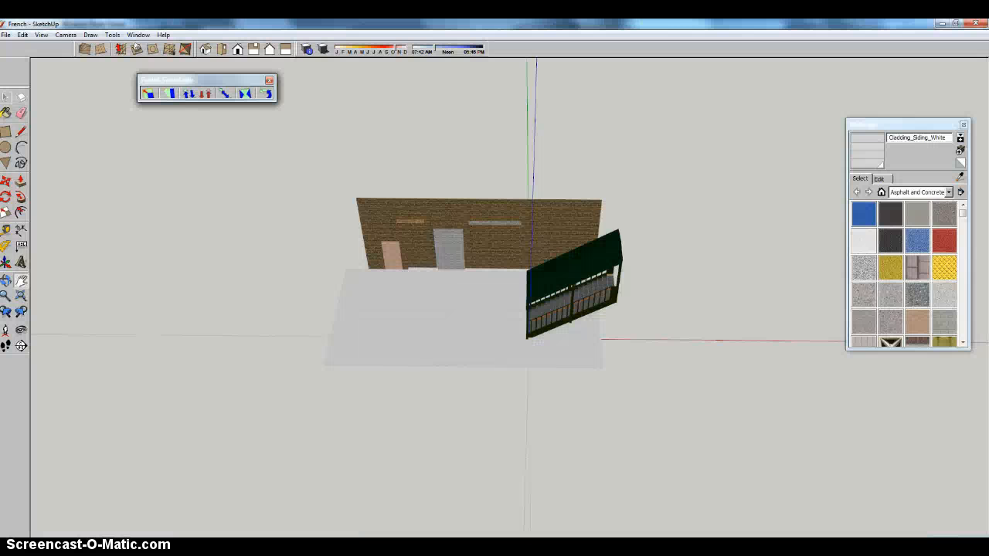
{"action": "left_click", "coordinate": [541, 516]}
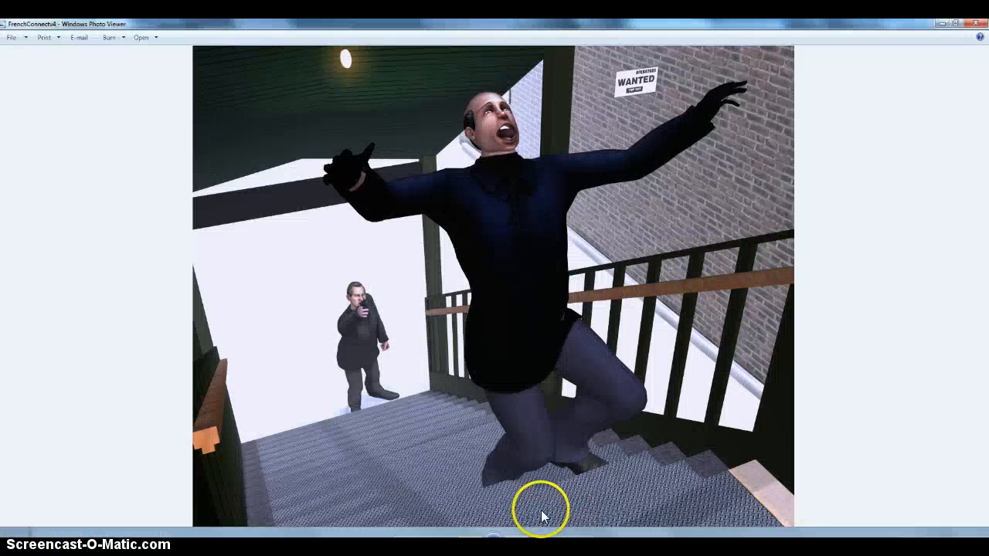
Compare the FrenchConnectv5 render with FrenchConnectv4, examining the camera angle, the wall and the WANTED sign.
{"action": "left_click", "coordinate": [309, 546]}
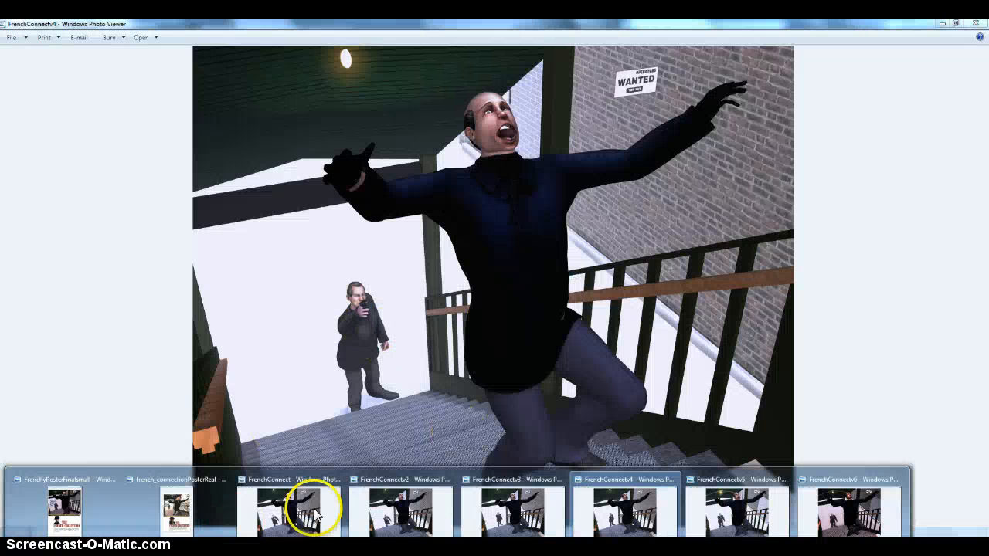
{"action": "left_click", "coordinate": [720, 516]}
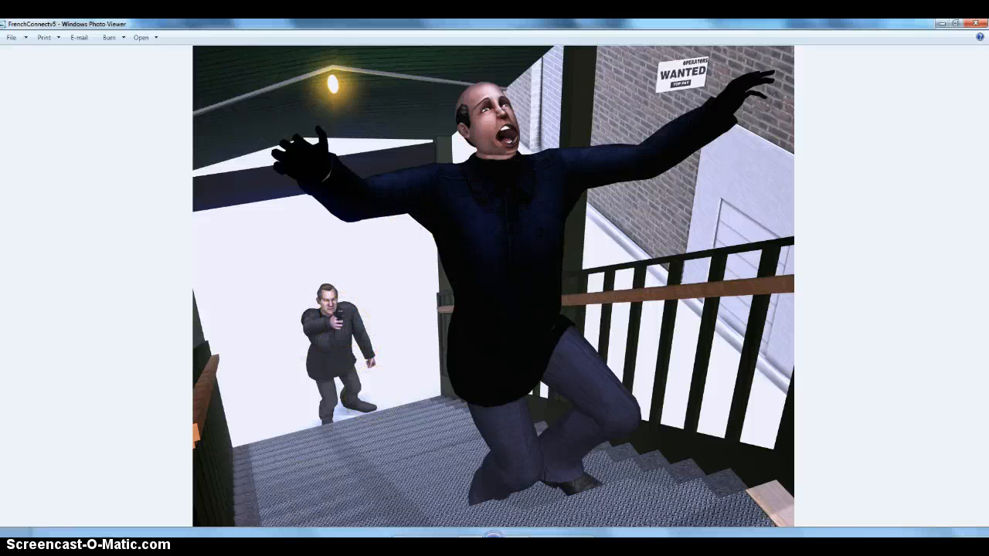
{"action": "left_click", "coordinate": [309, 545]}
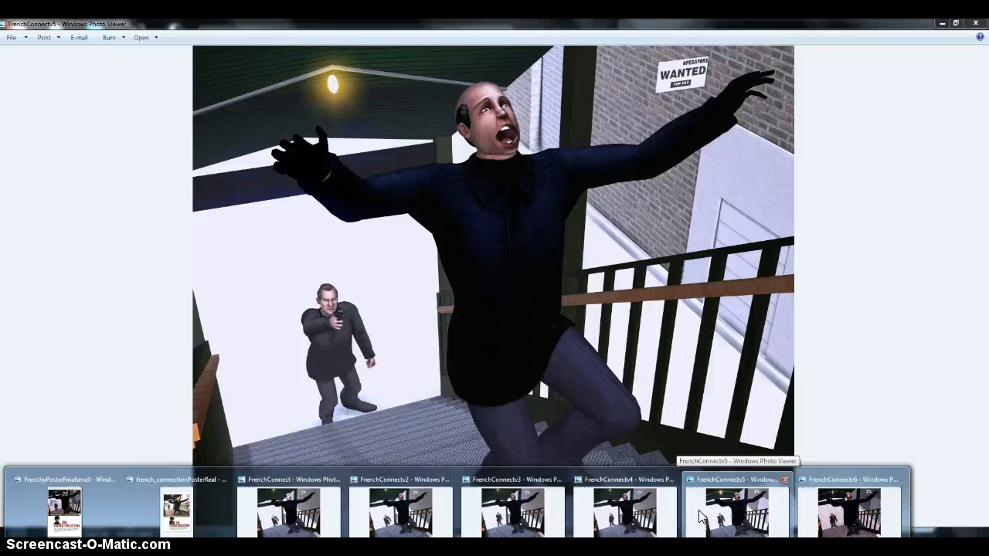
{"action": "left_click", "coordinate": [607, 520]}
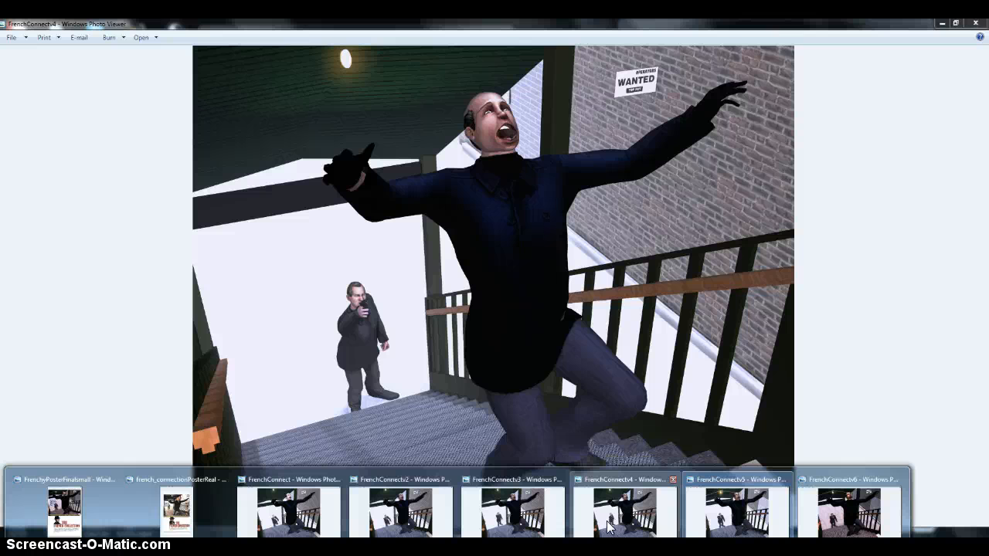
{"action": "left_click", "coordinate": [710, 525]}
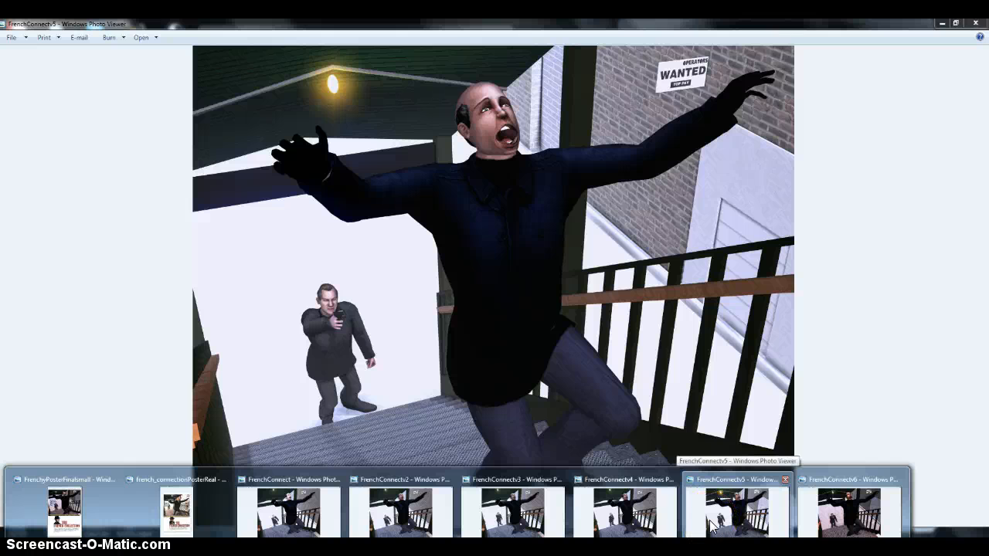
{"action": "left_click", "coordinate": [719, 268]}
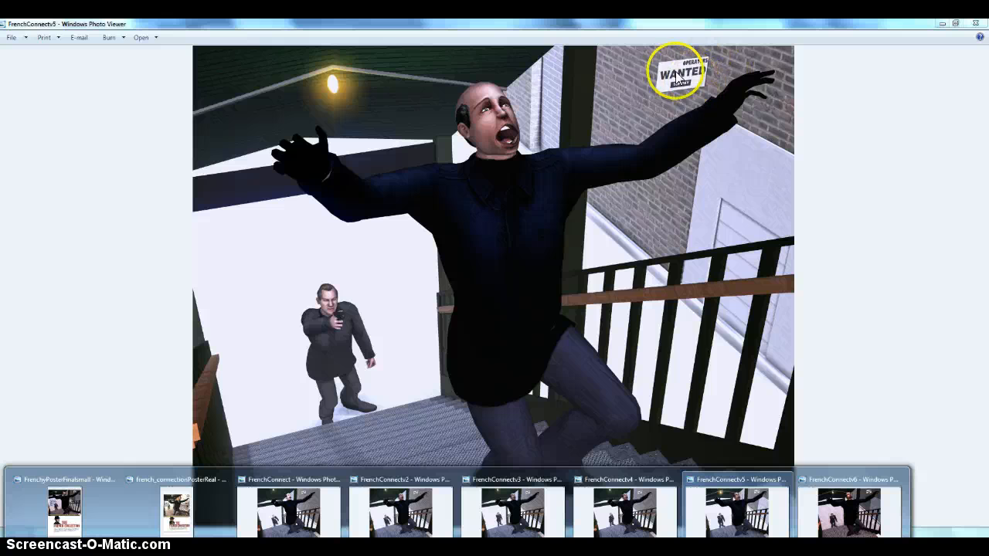
{"action": "mouse_move", "coordinate": [632, 514]}
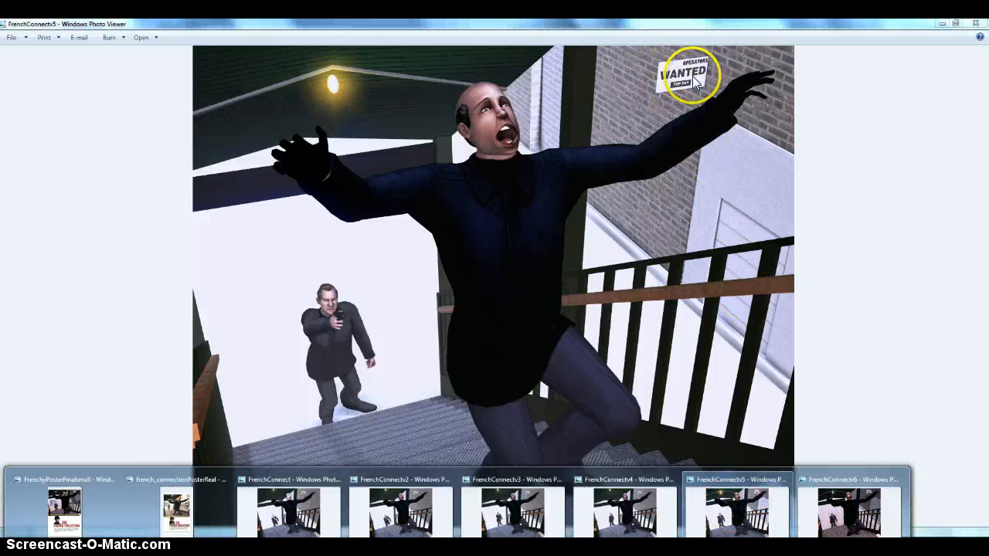
Bring up the FrenchConnectv6 render to compare its lighting and colours with FrenchConnectv5.
{"action": "left_click", "coordinate": [747, 479]}
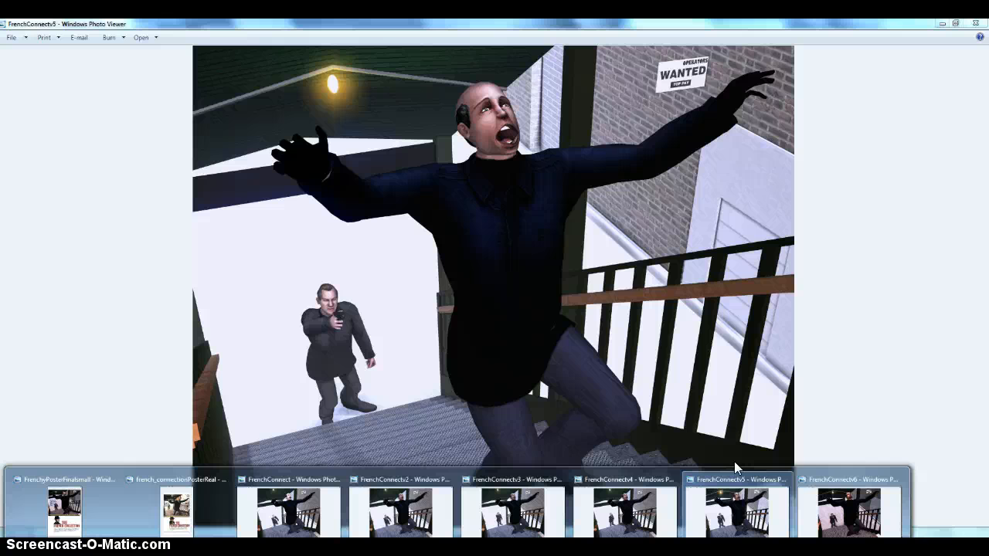
{"action": "left_click", "coordinate": [738, 502]}
{"action": "left_click", "coordinate": [737, 513]}
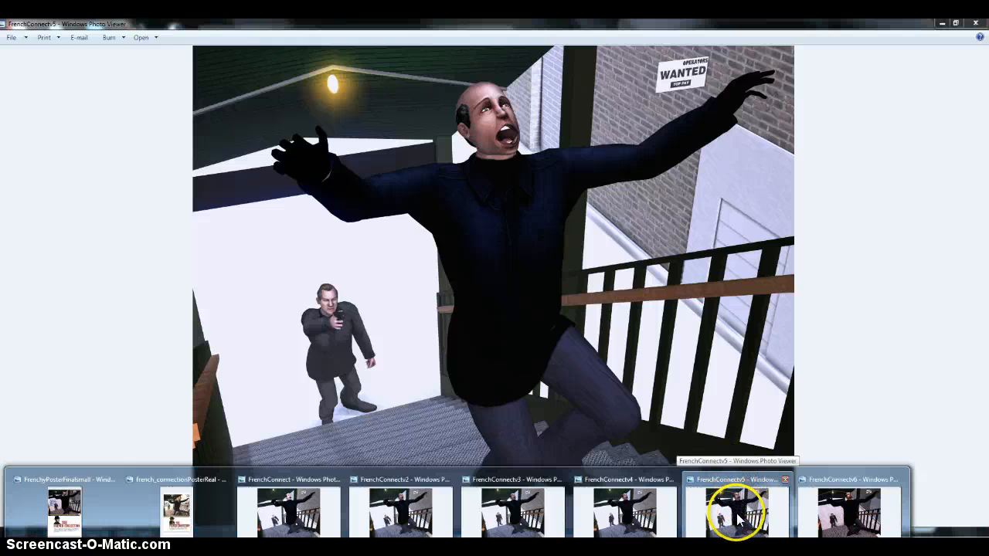
{"action": "left_click", "coordinate": [815, 519]}
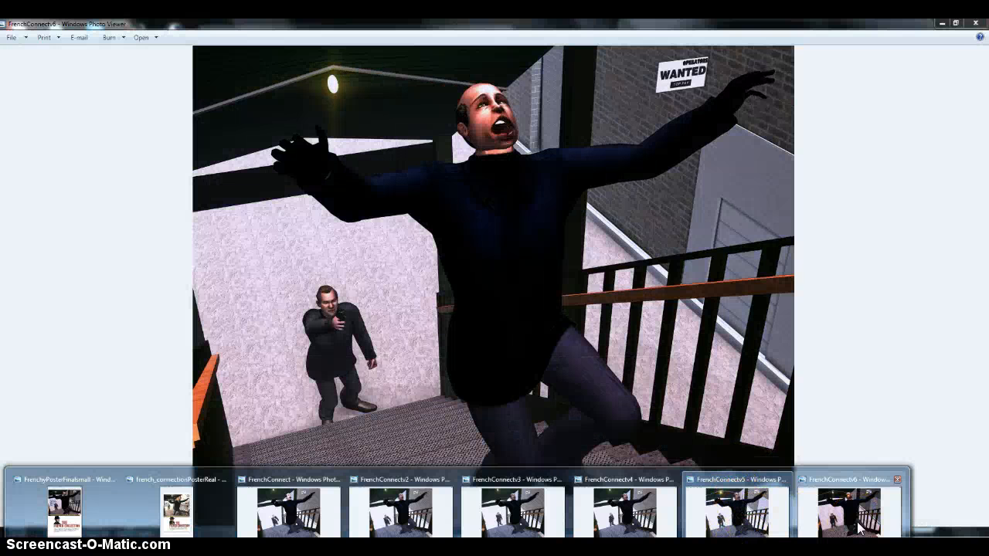
Compare the FrenchyPosterFinalsmall recreation side by side with french_connectionPosterReal, widening the original's window, and close the original poster.
{"action": "left_click", "coordinate": [759, 438]}
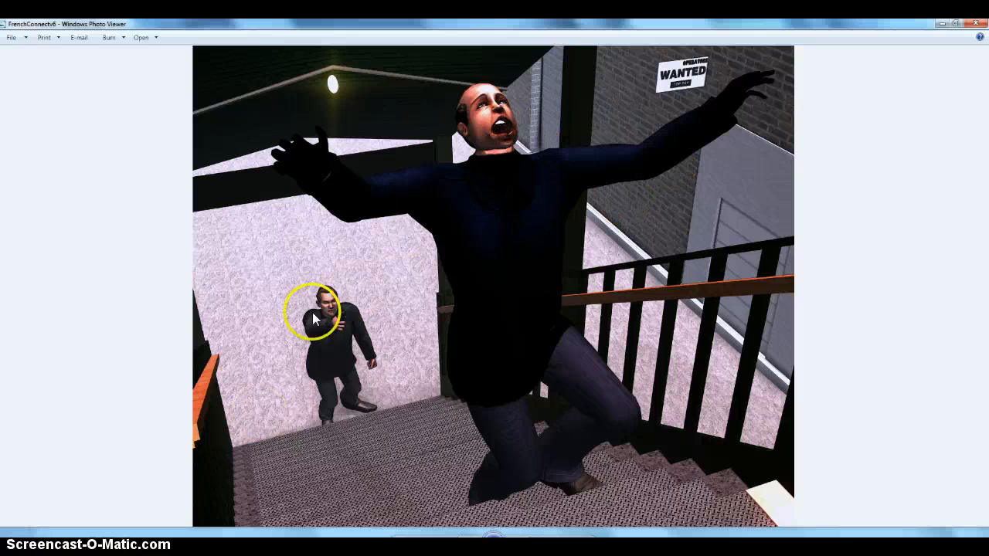
{"action": "mouse_move", "coordinate": [493, 541]}
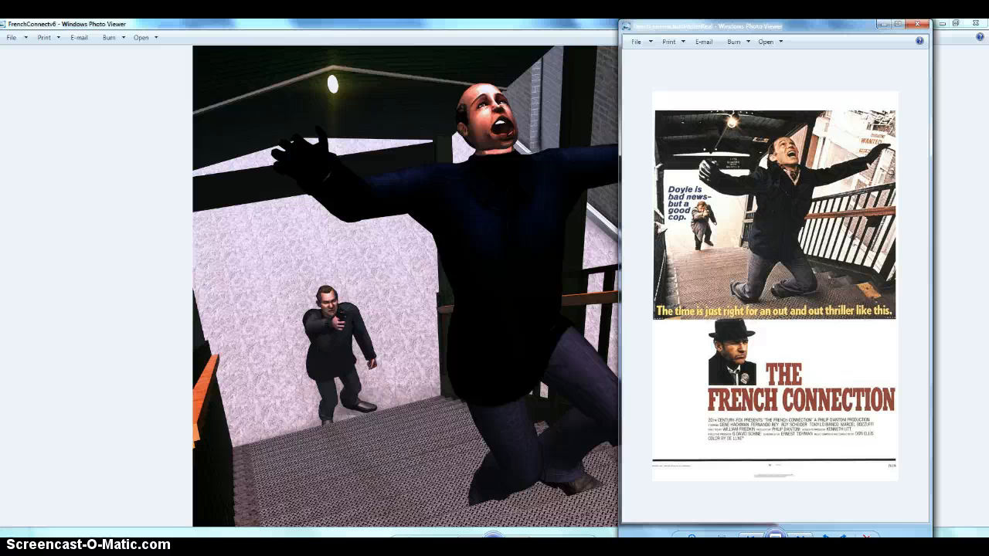
{"action": "left_click", "coordinate": [106, 519]}
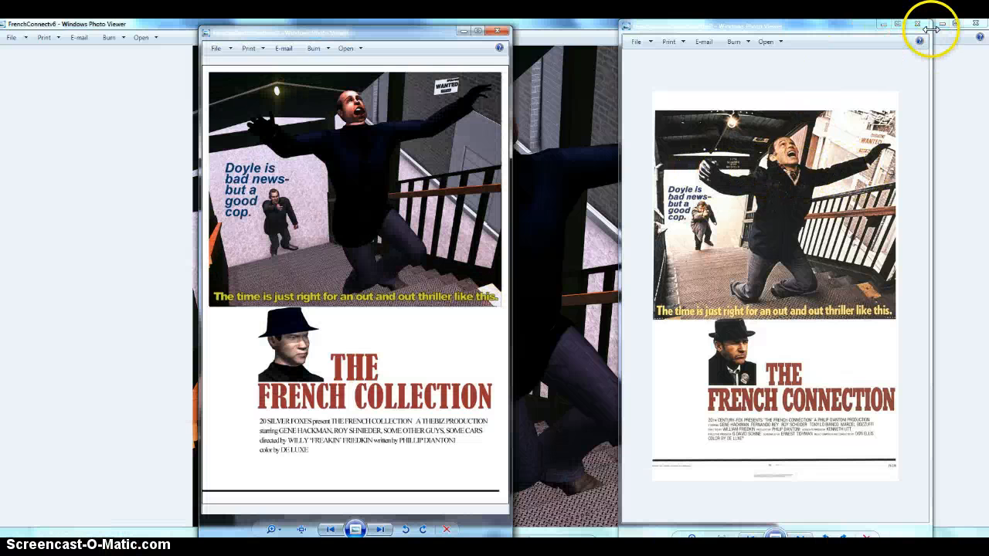
{"action": "left_click_drag", "start_coordinate": [941, 27], "coordinate": [988, 27]}
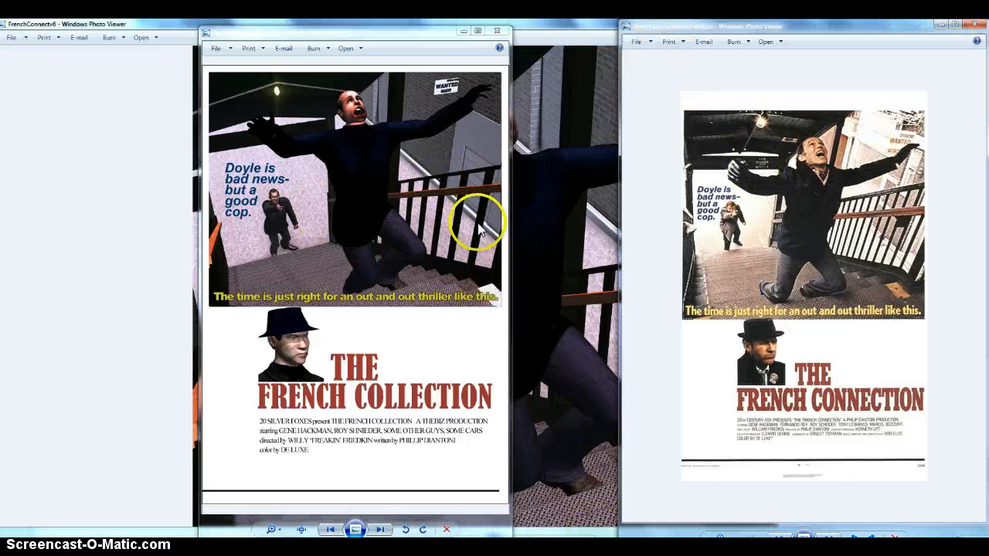
{"action": "left_click", "coordinate": [632, 231]}
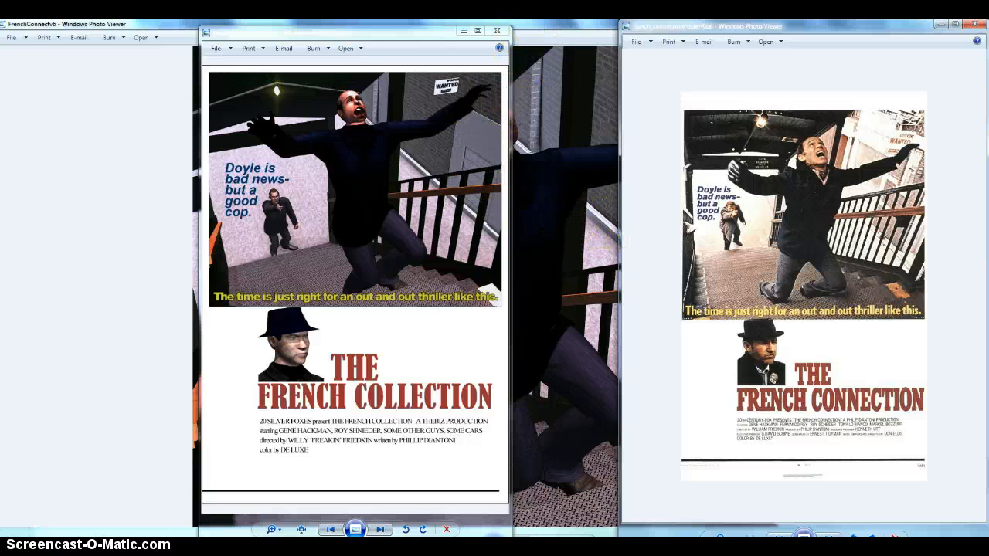
{"action": "left_click", "coordinate": [975, 27]}
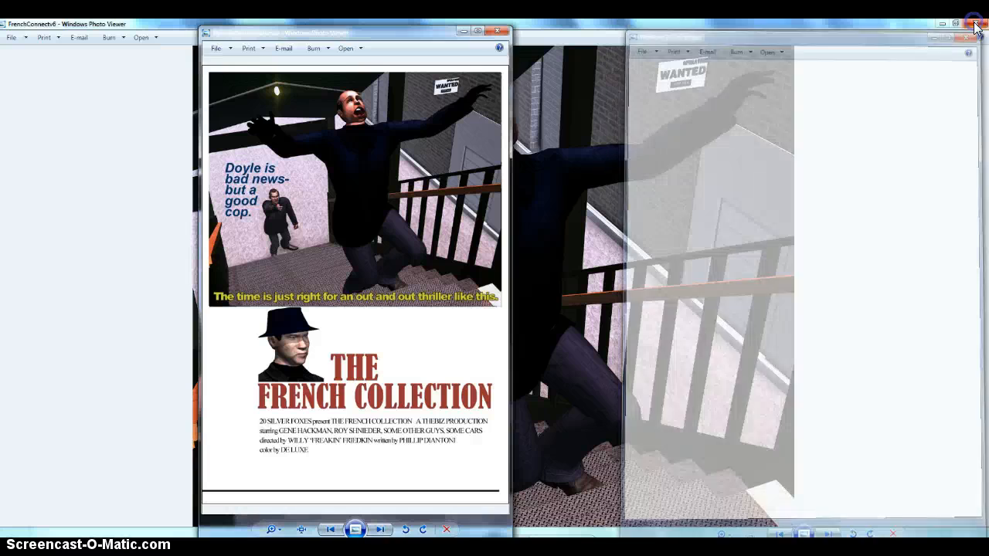